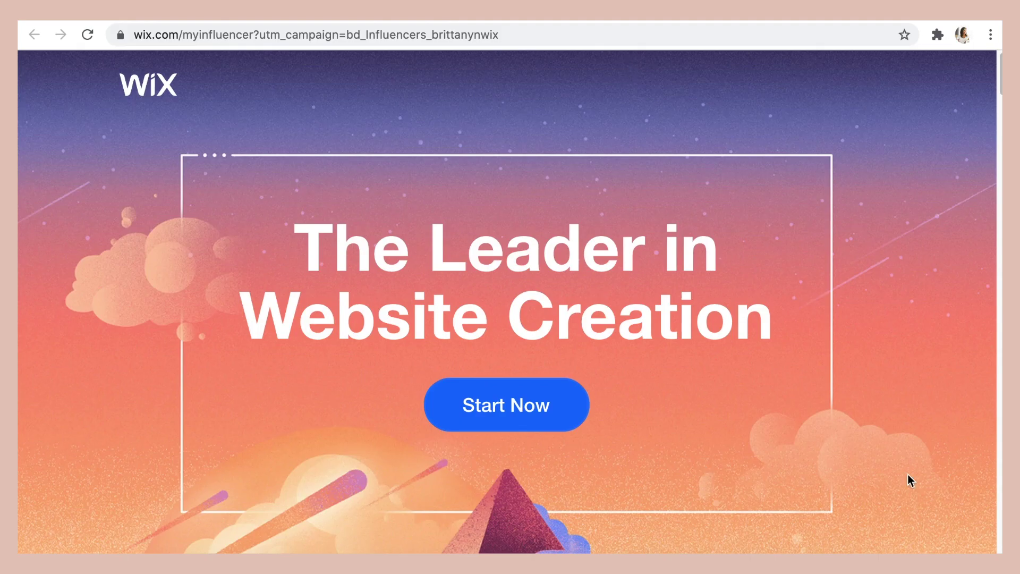
Log in to Wix, select the premium site, and open its SEO Tools page
click(500, 406)
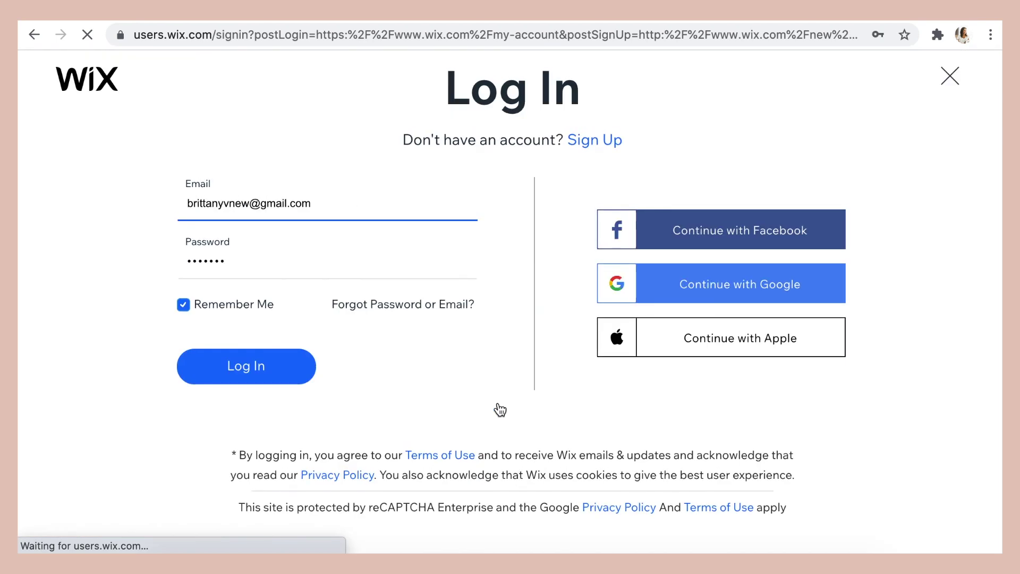
click(246, 379)
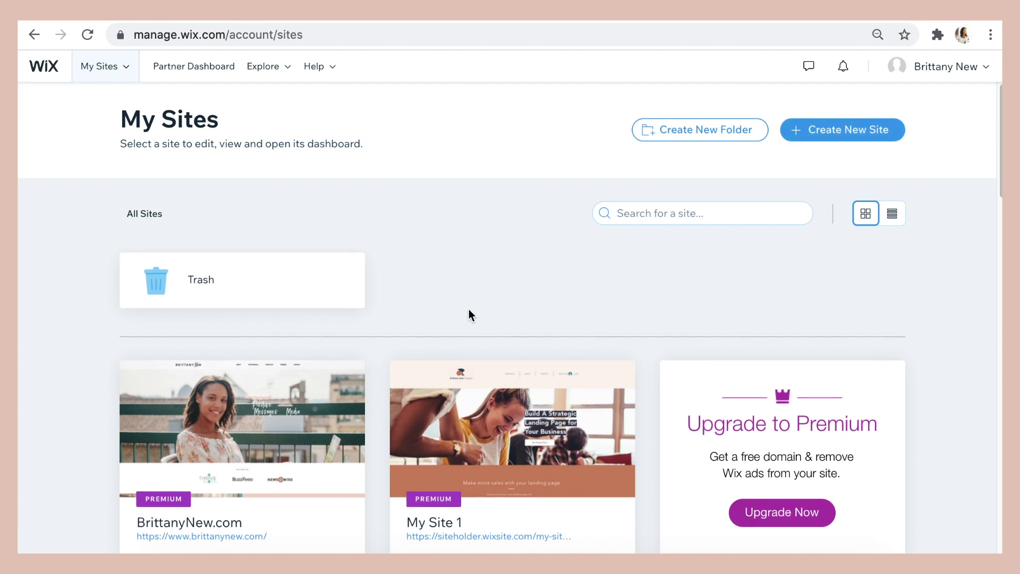
mouse_move(323, 383)
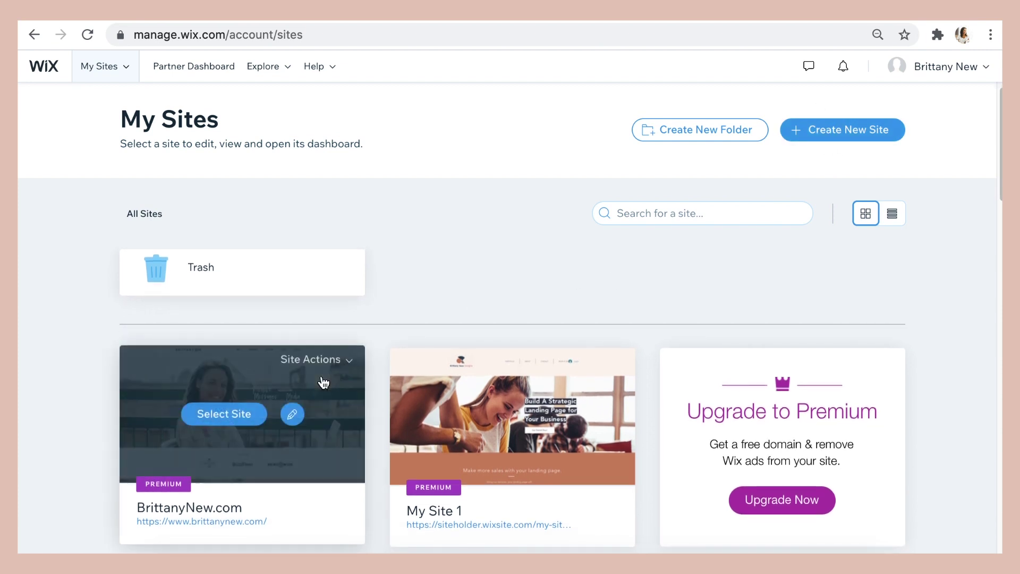
click(229, 417)
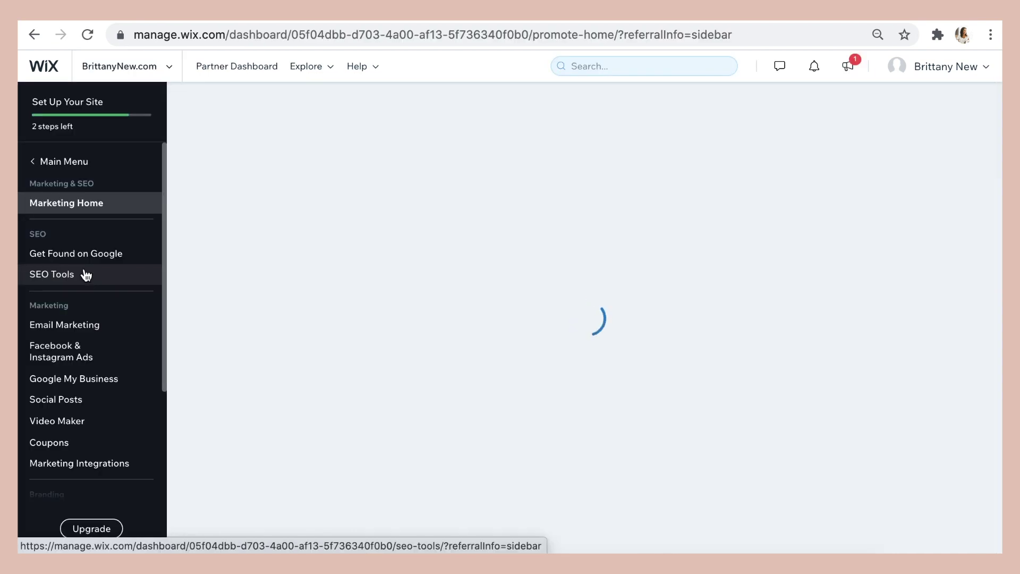
click(85, 274)
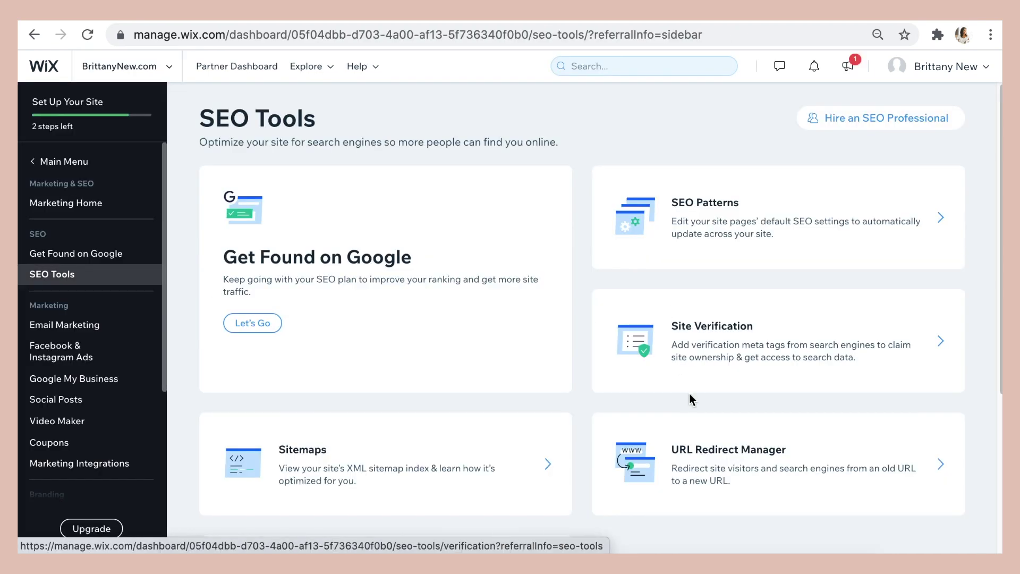
Review General SEO Settings and the homepage's Advanced SEO with Structured Data Markup expanded
scroll(680, 402, down, 3)
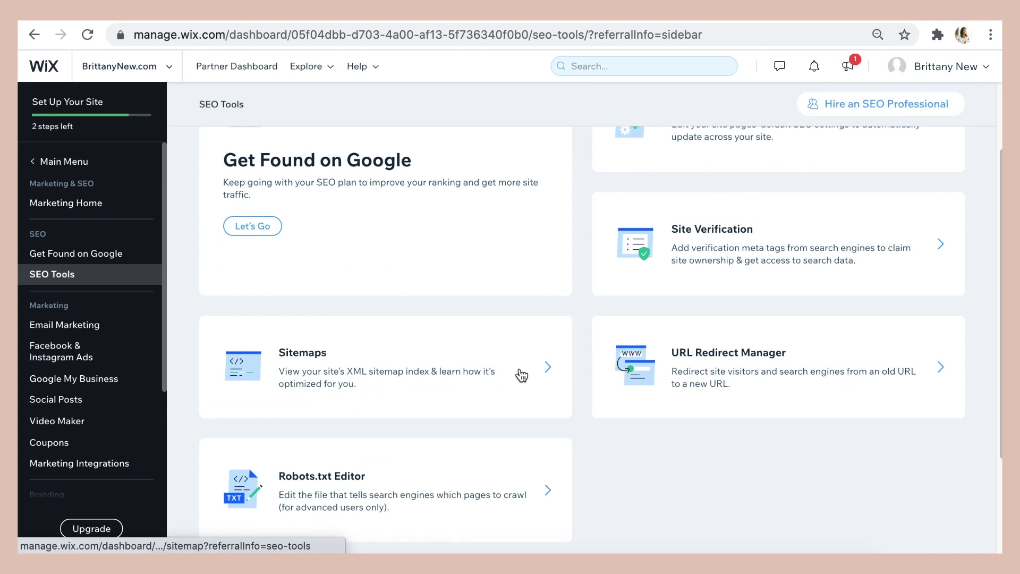
scroll(726, 476, down, 3)
click(726, 476)
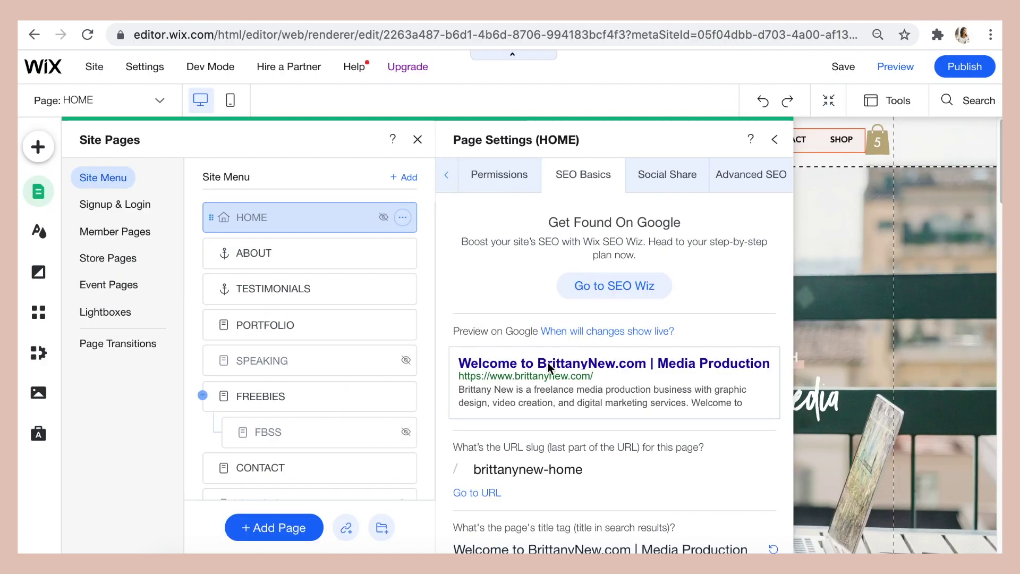
scroll(547, 362, down, 4)
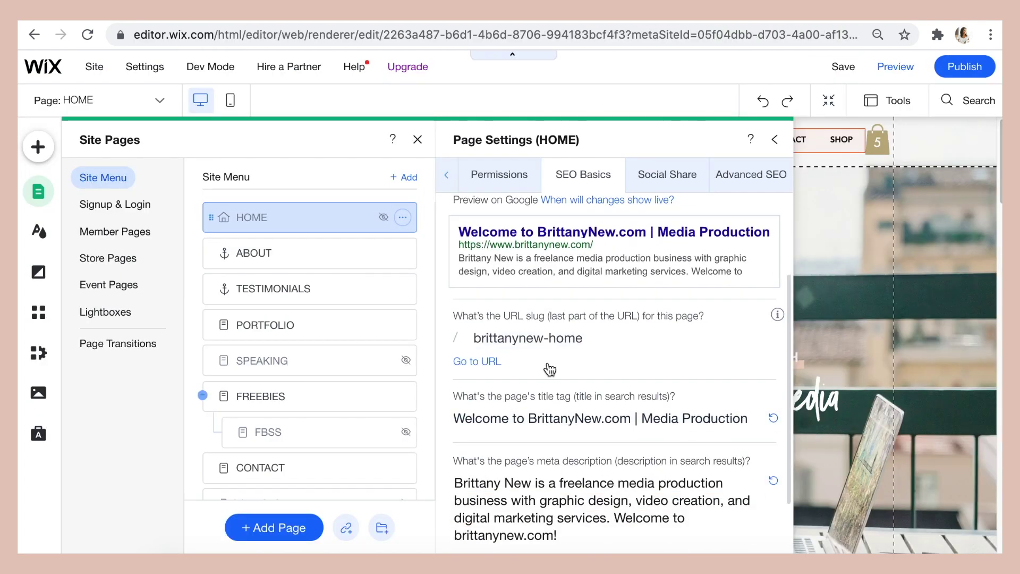
scroll(578, 432, up, 5)
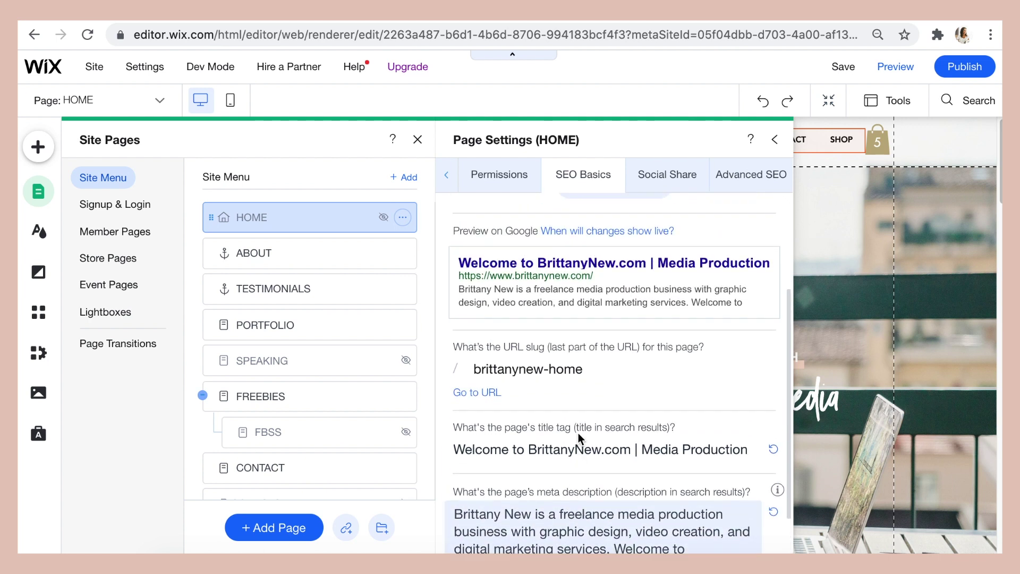
click(733, 174)
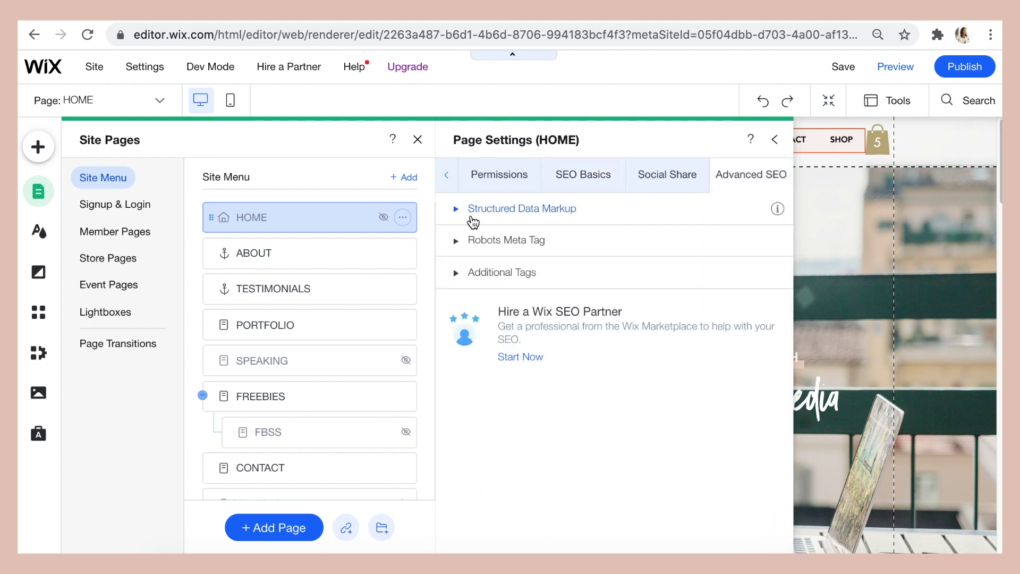
click(493, 212)
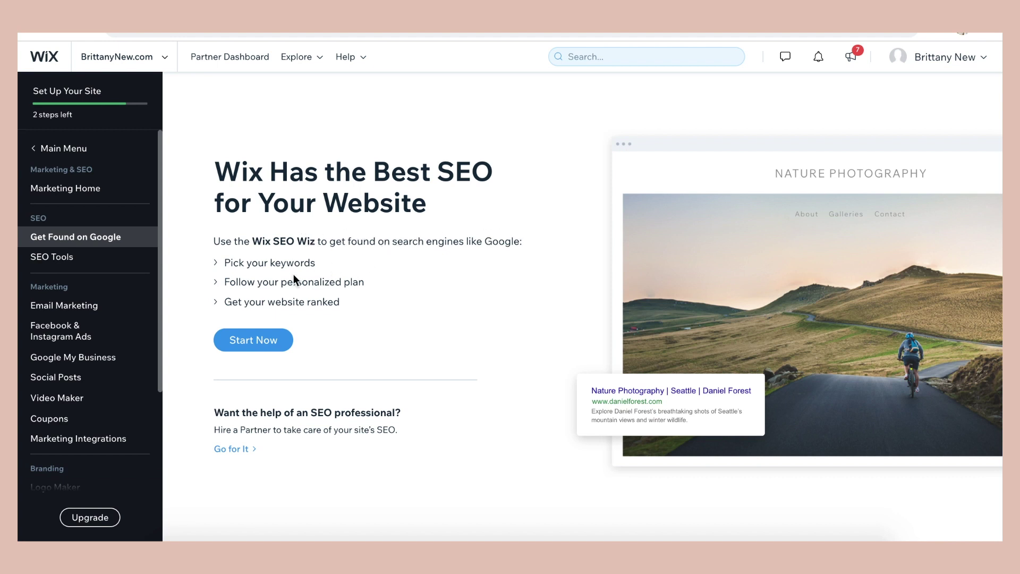
Start the SEO Wiz, keep the prefilled site name, and mark the business as online only
click(251, 336)
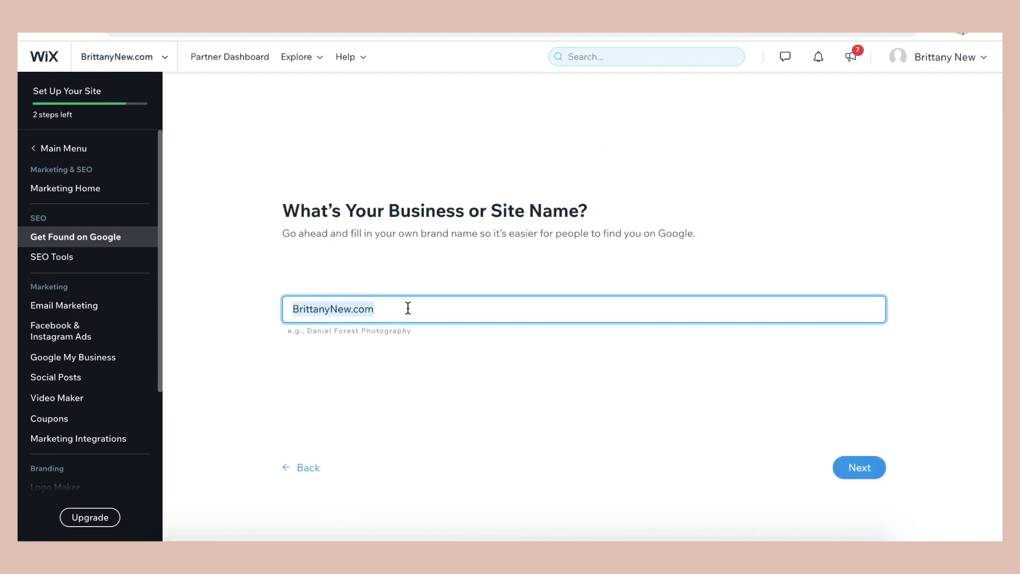
click(848, 467)
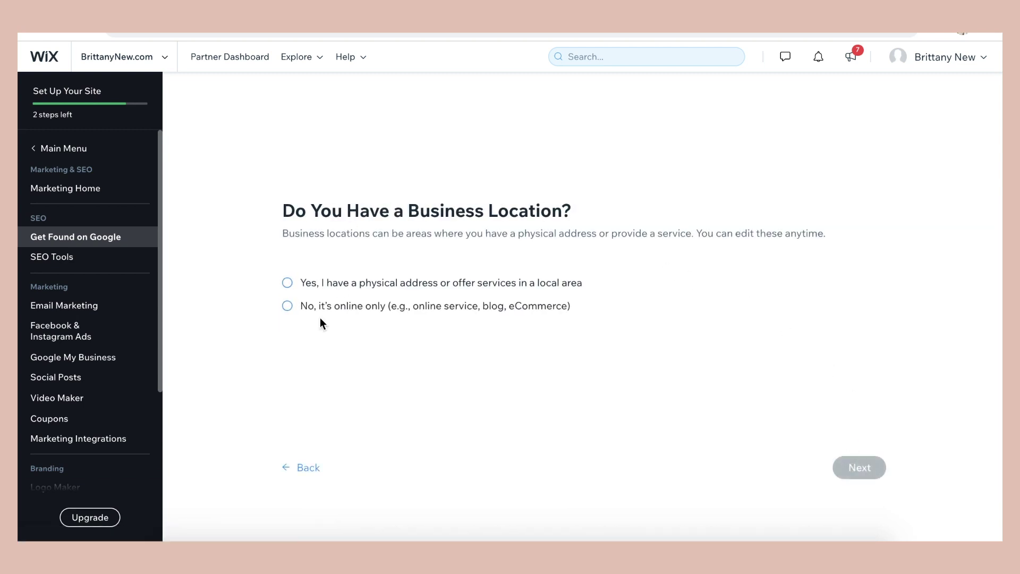
click(339, 315)
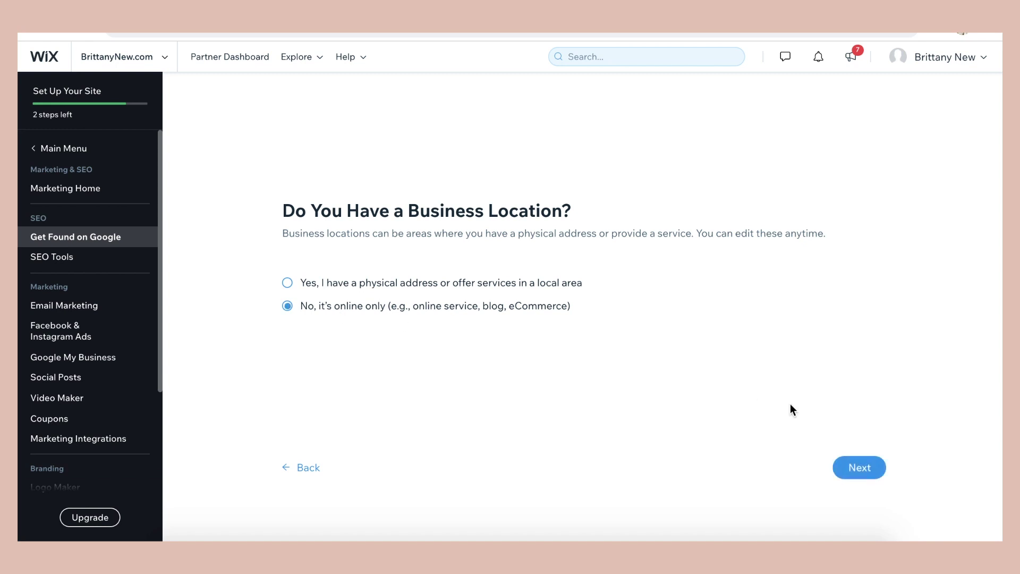
click(854, 468)
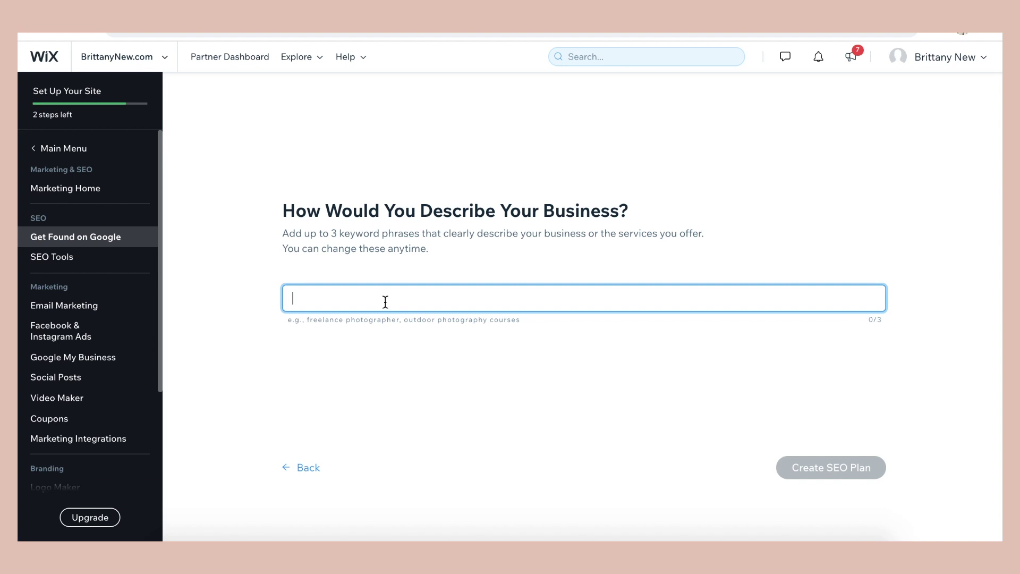
Enter keywords freelance graphic design, media production and video production, then create the SEO plan
text(freelance graphic design an)
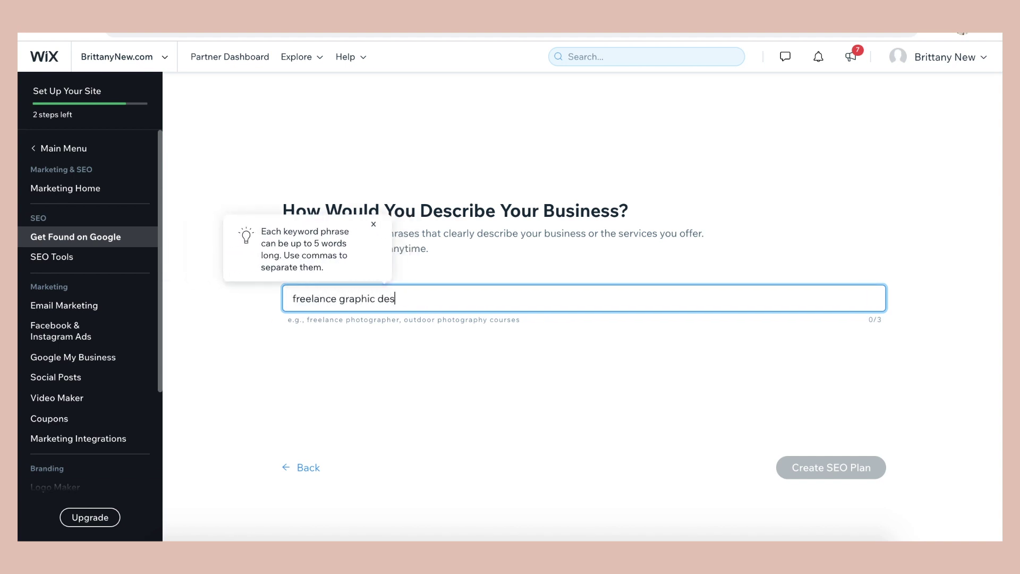
key(BackSpace)
key(BackSpace)
key(BackSpace)
text(,media production,)
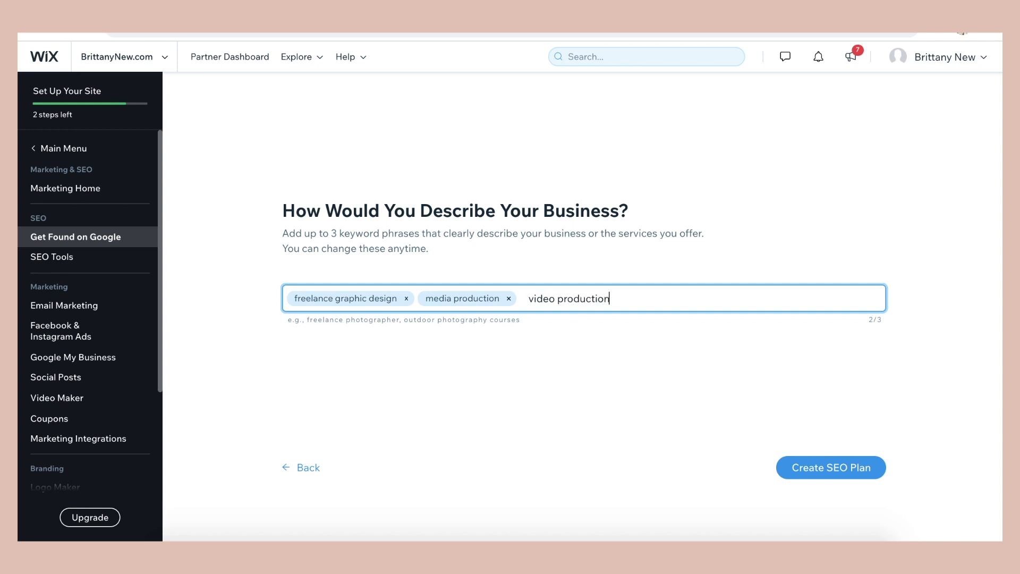
text(video production,)
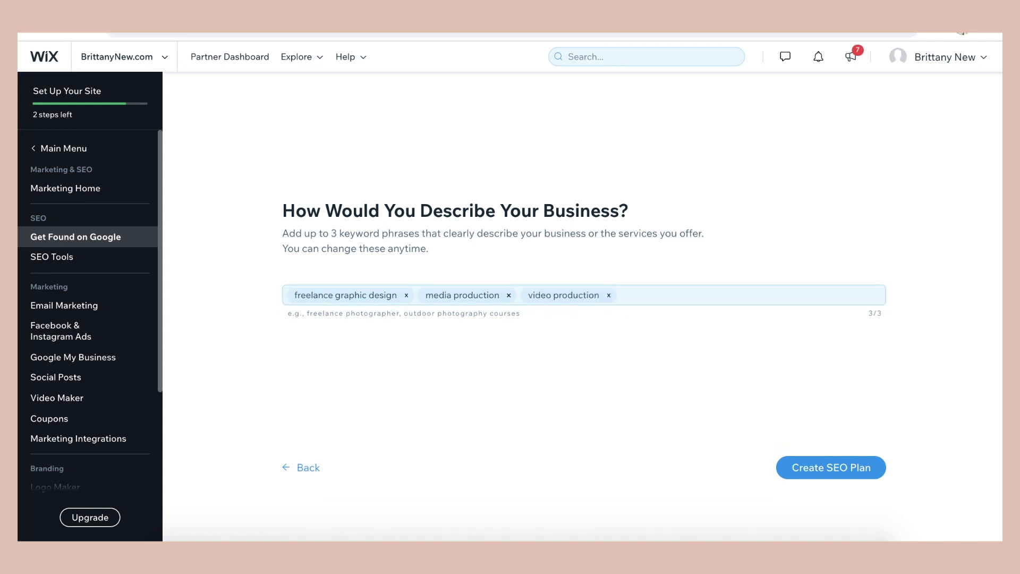
click(832, 470)
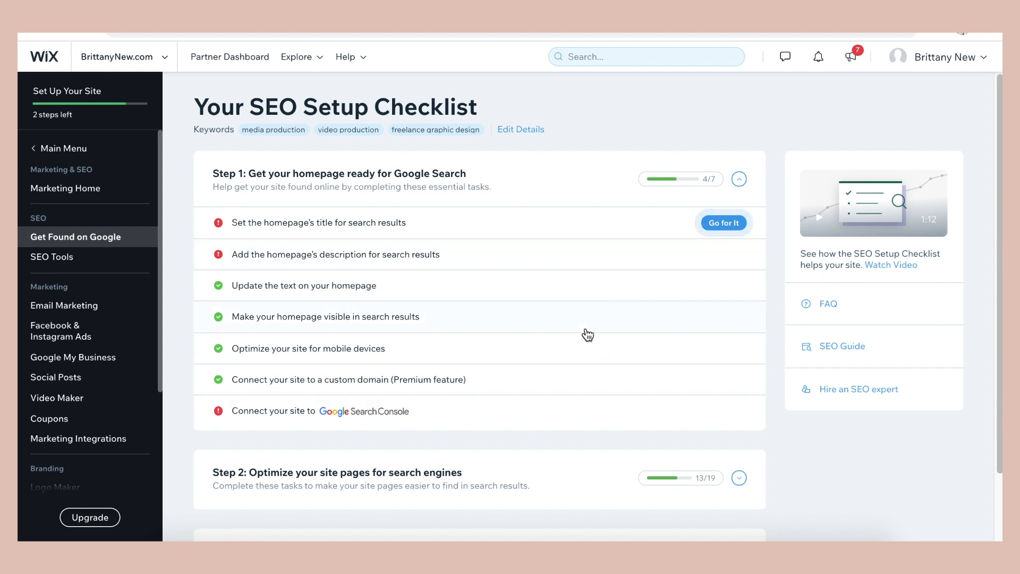
scroll(588, 335, down, 2)
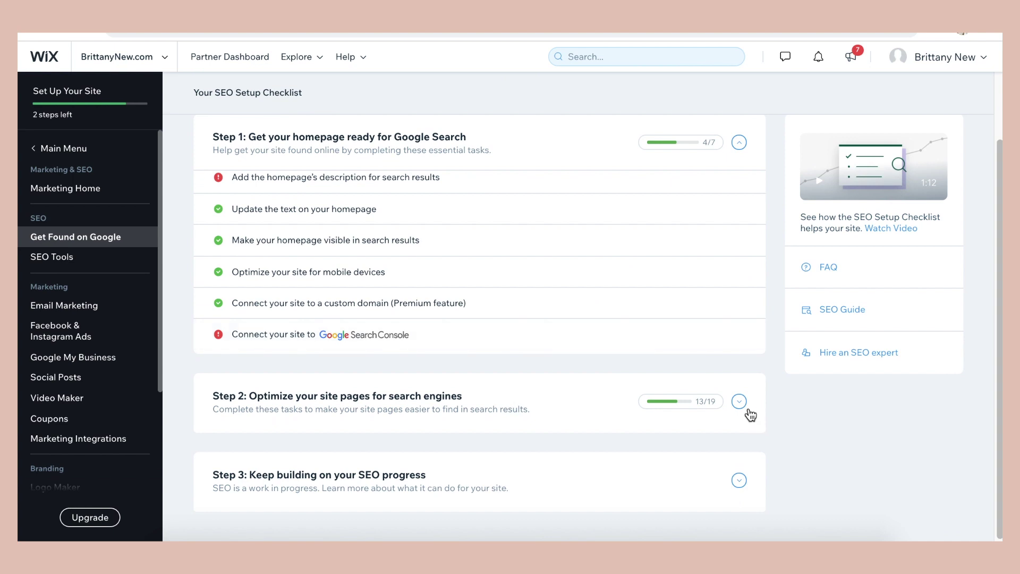
click(739, 403)
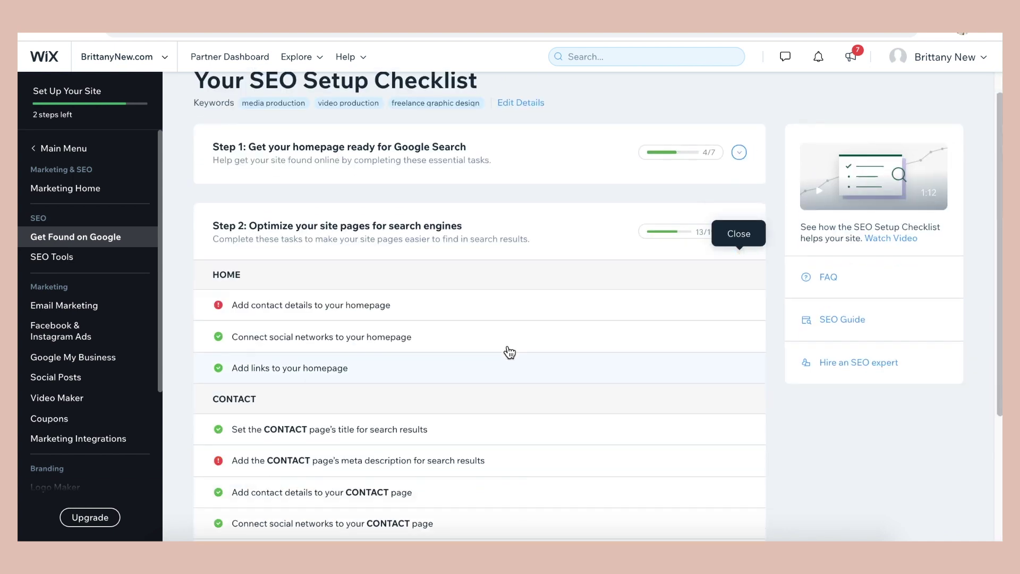
click(739, 481)
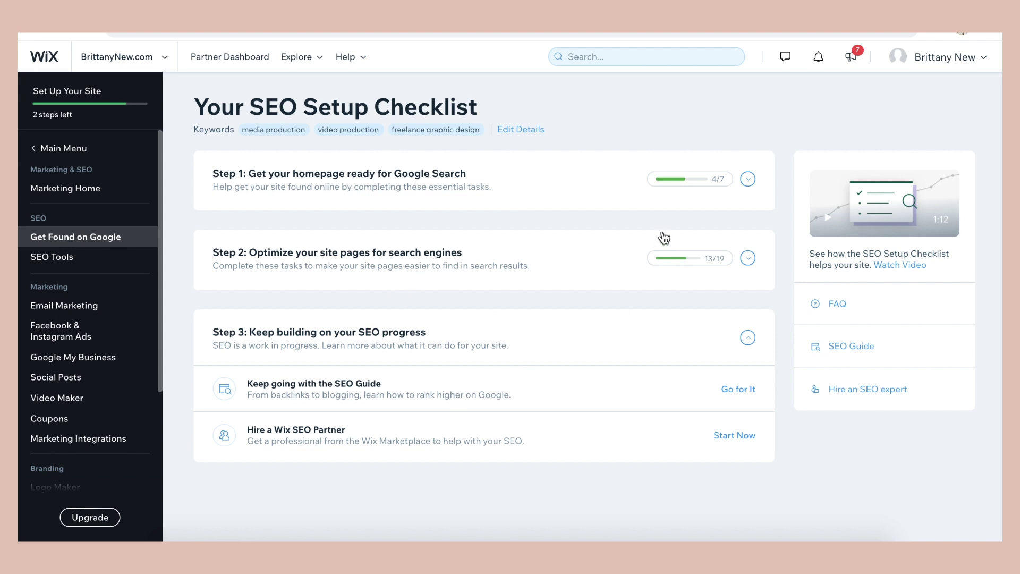
click(748, 181)
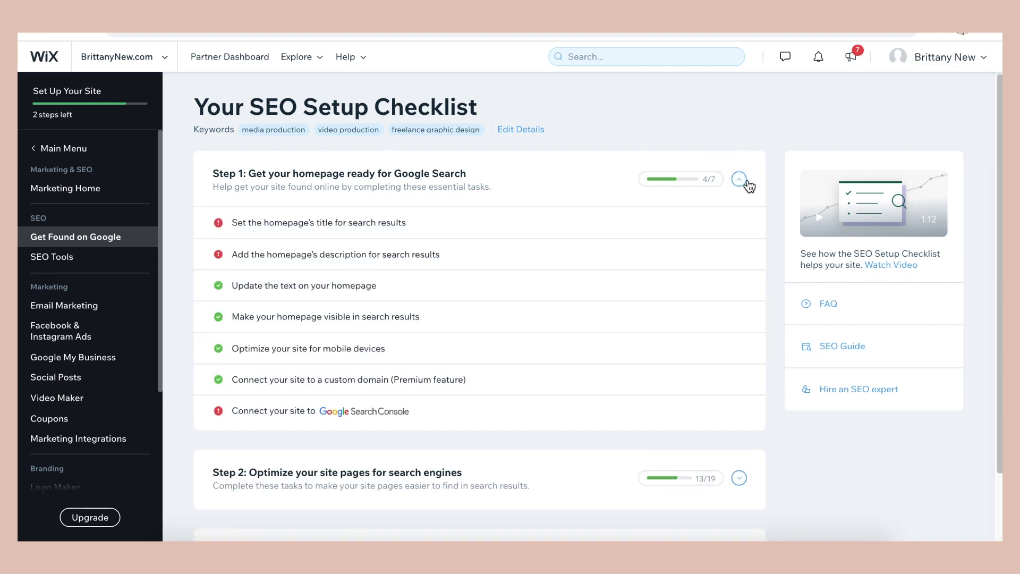
mouse_move(410, 222)
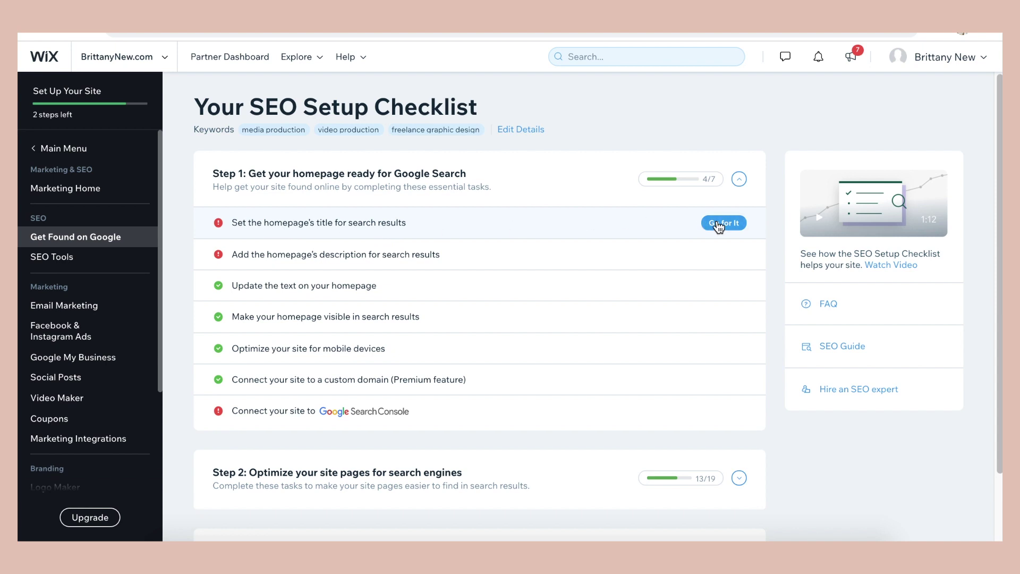
click(719, 223)
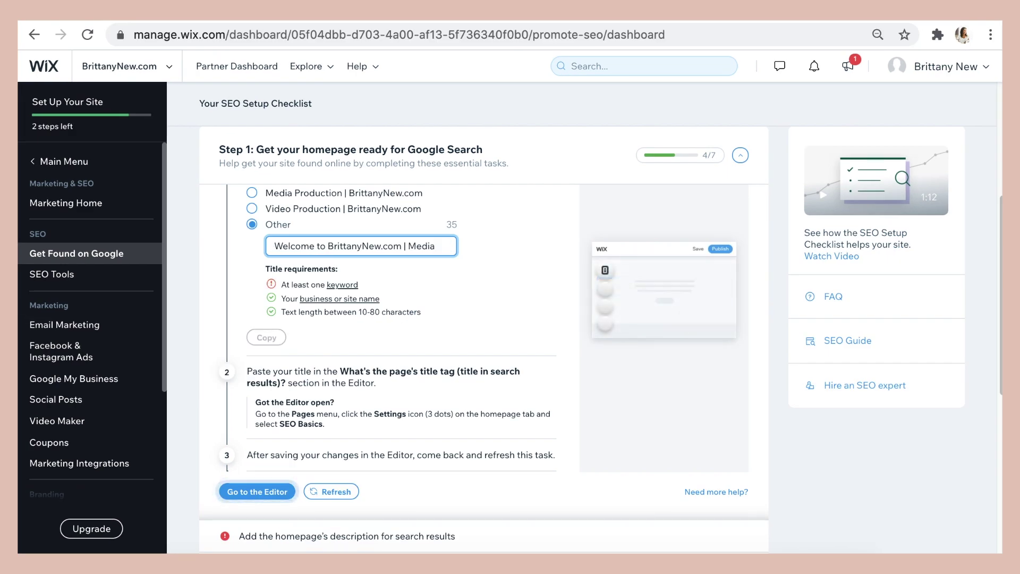
Replace the homepage title tag with the copied suggested 'Media Production' title
text(Creator)
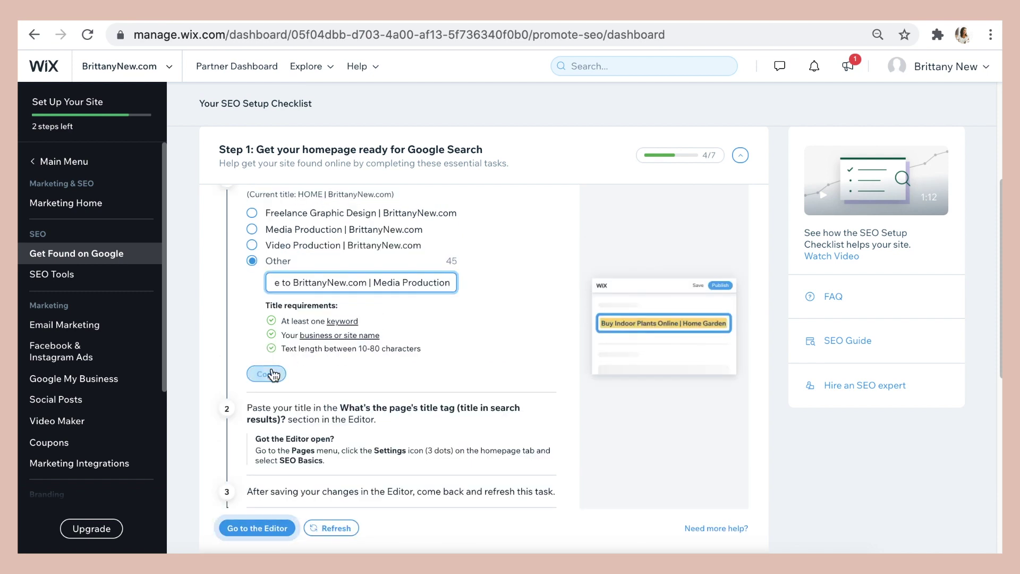
click(266, 373)
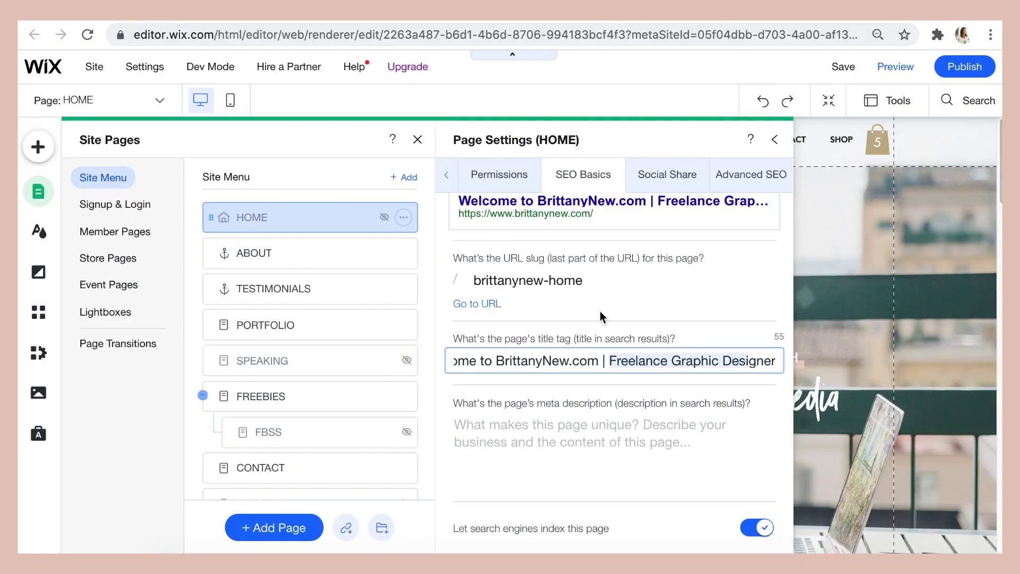
click(601, 313)
key(ctrl+a)
key(ctrl+v)
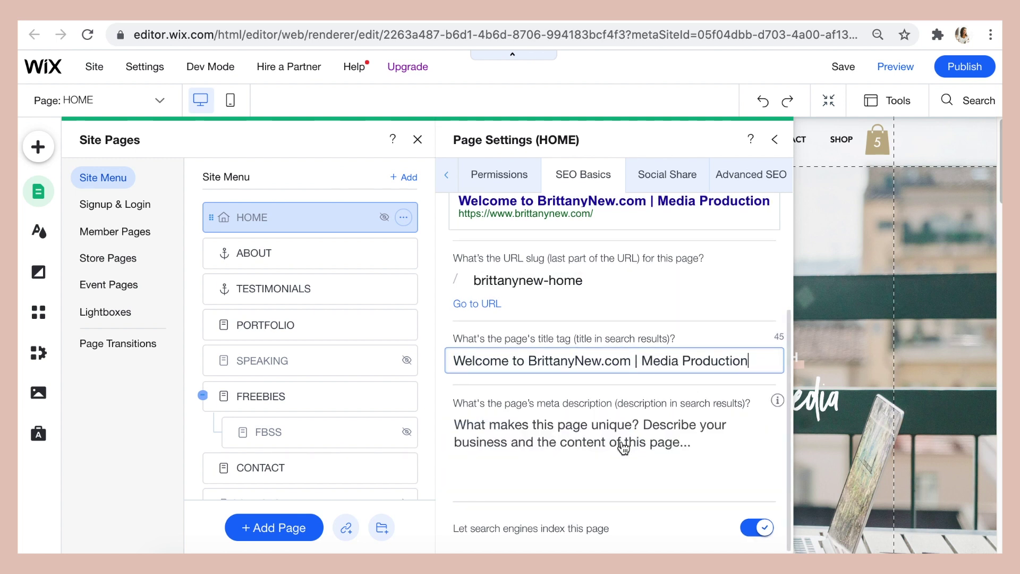
Complete the meta description ending 'graphic design, video creation, and digital marketing services.' and return to the checklist
click(572, 439)
key(ctrl+v)
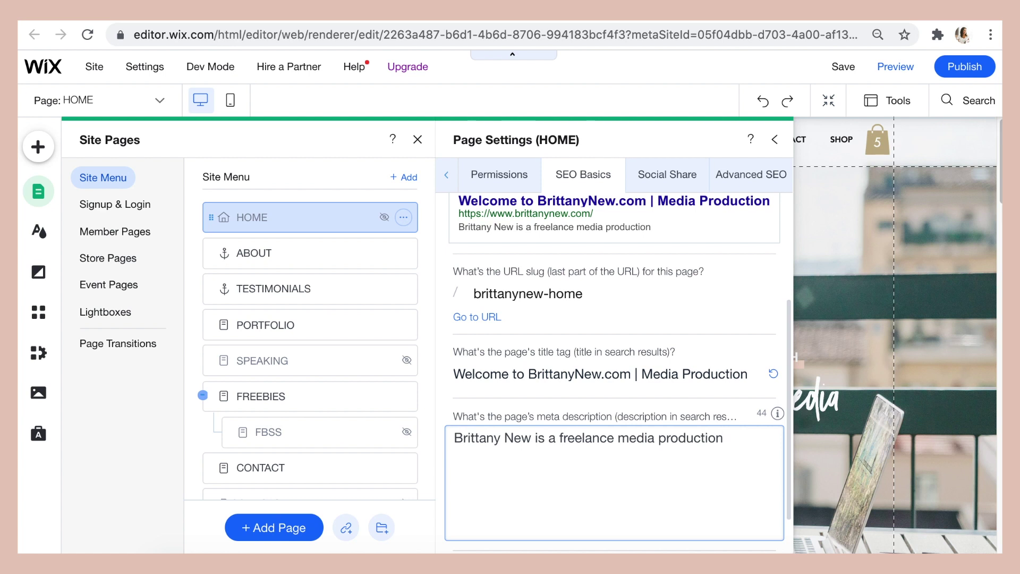
text(business fo)
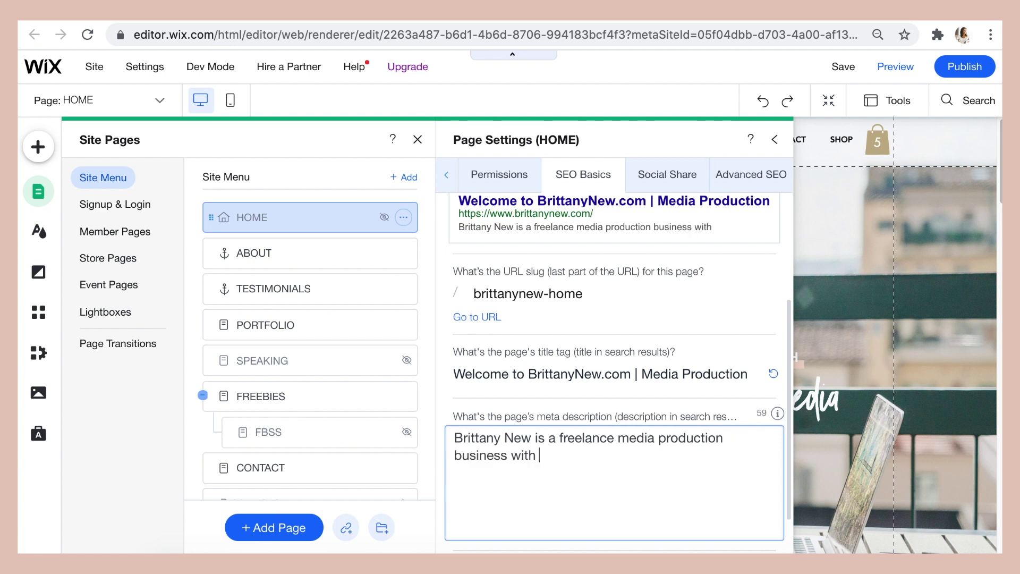
text(graphic design, video creation, and digital marketing services.)
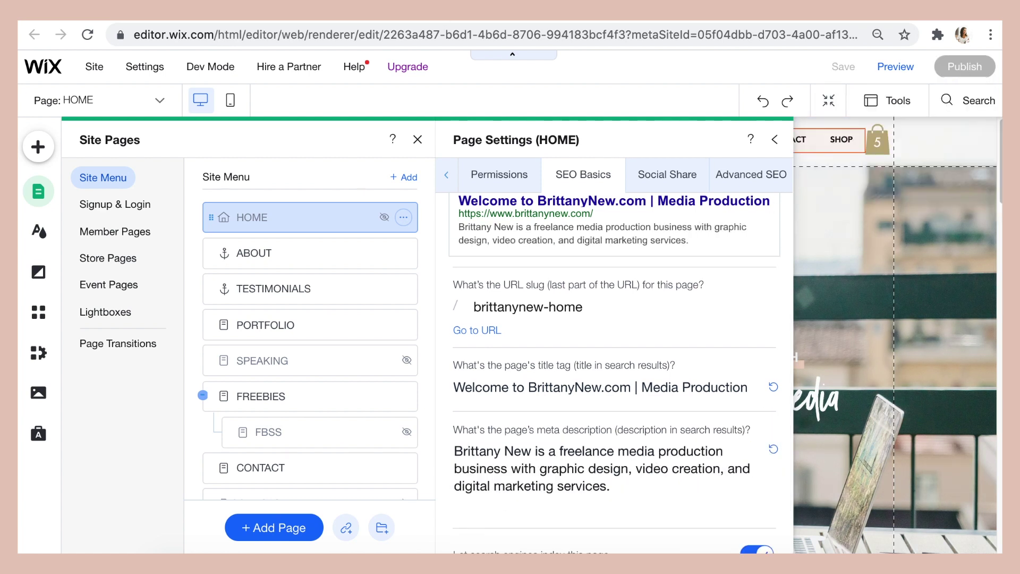
click(462, 13)
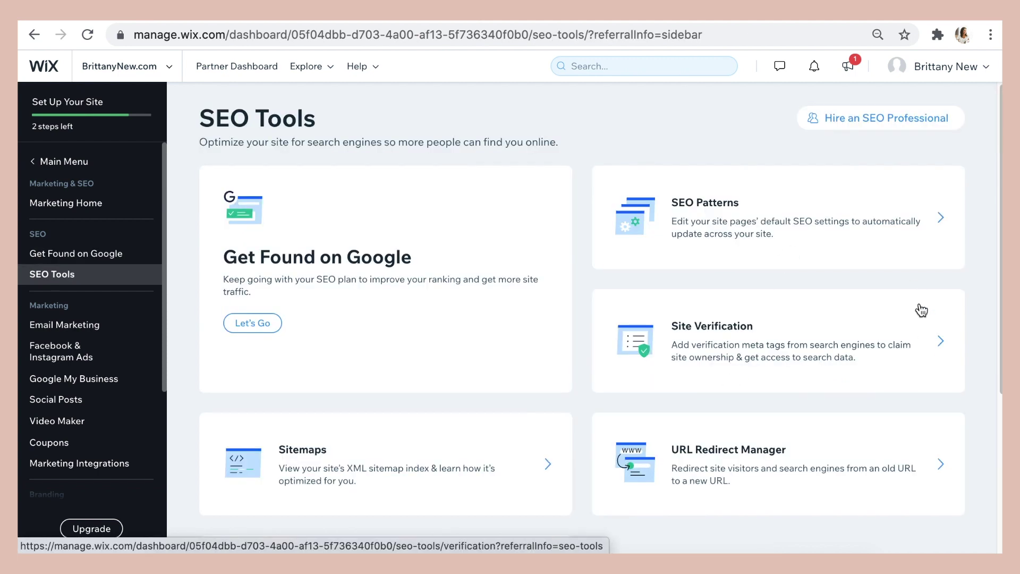
Open the Google Search Console entry under Site Verification and follow its verification link
click(876, 330)
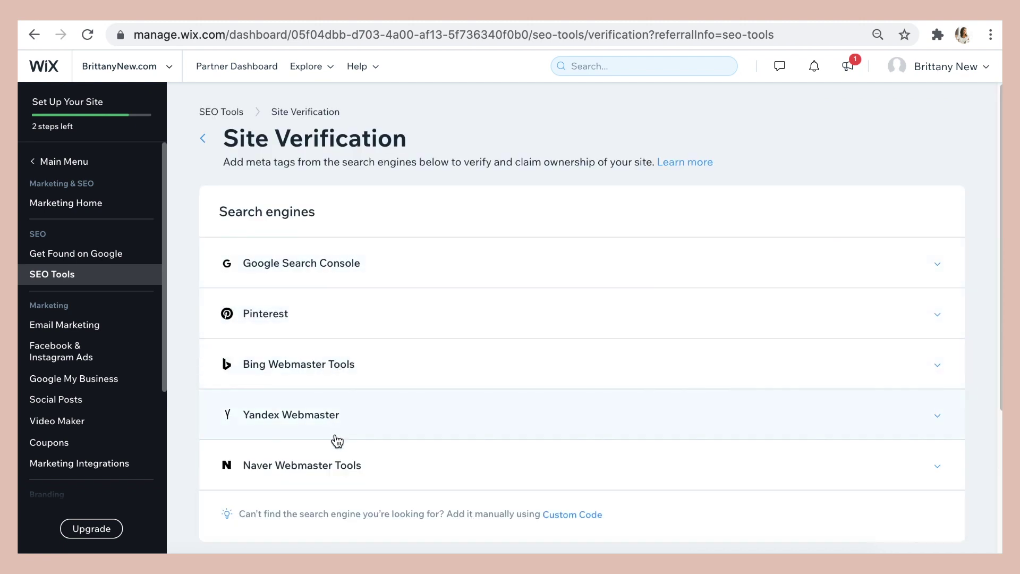
click(338, 264)
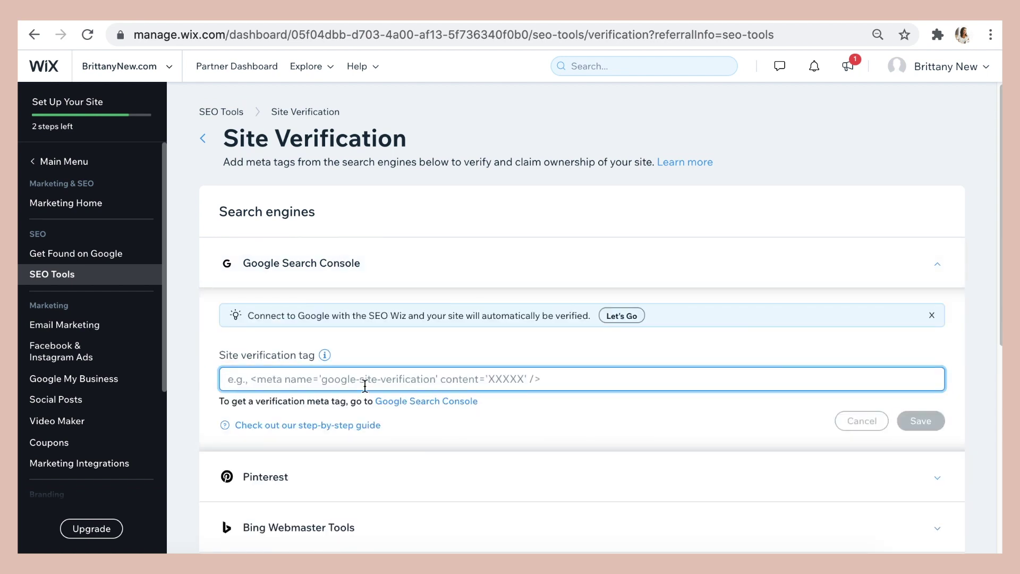
click(402, 407)
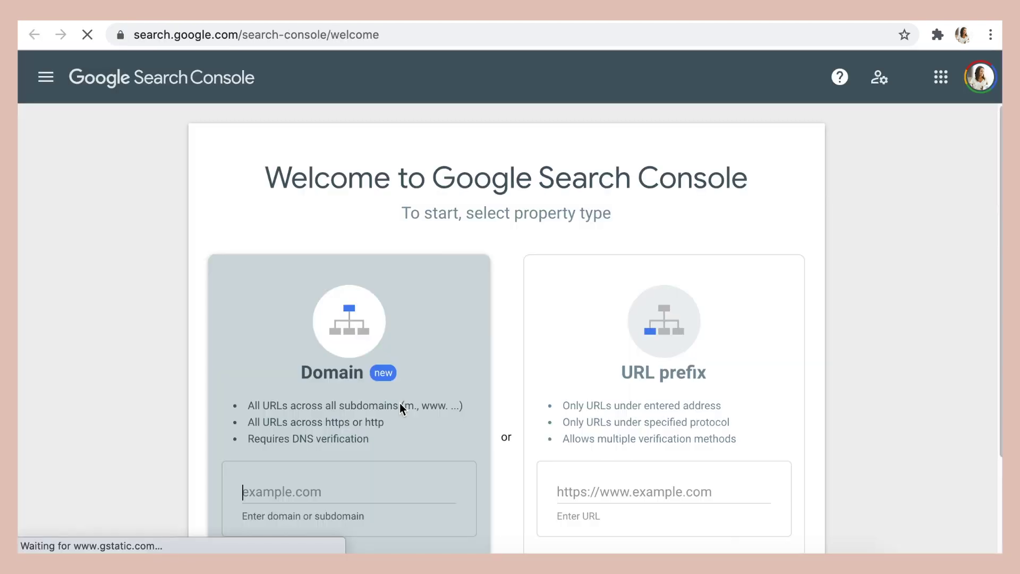
scroll(502, 380, down, 3)
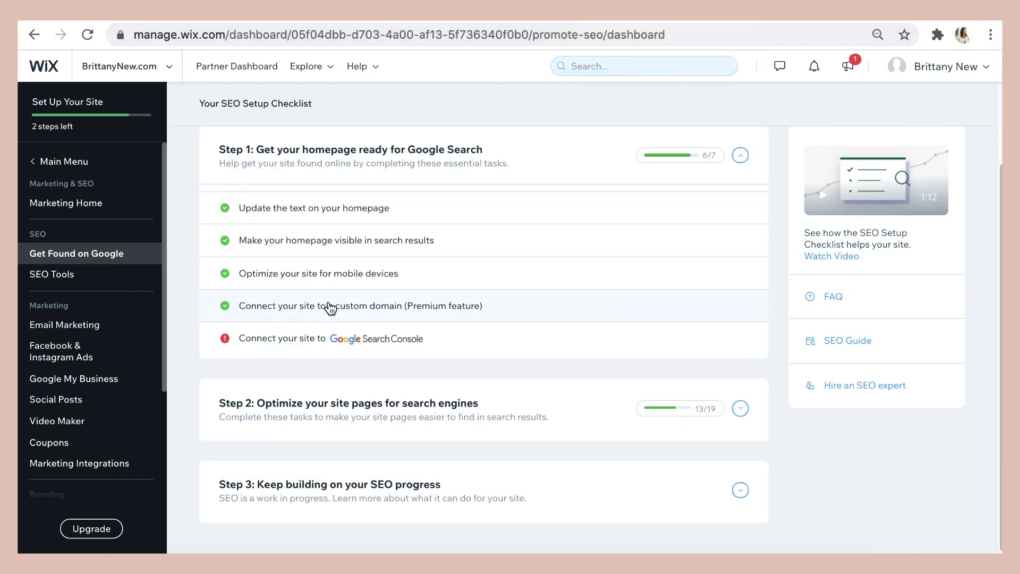
Open the 'Connect your site to Google Search Console' task and choose Connect Now
click(423, 335)
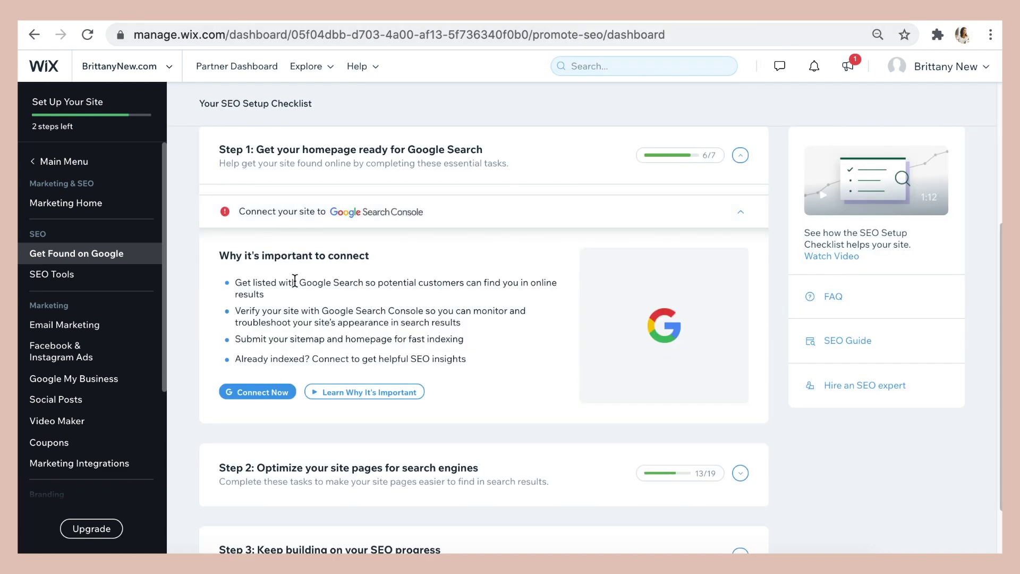
scroll(295, 279, up, 3)
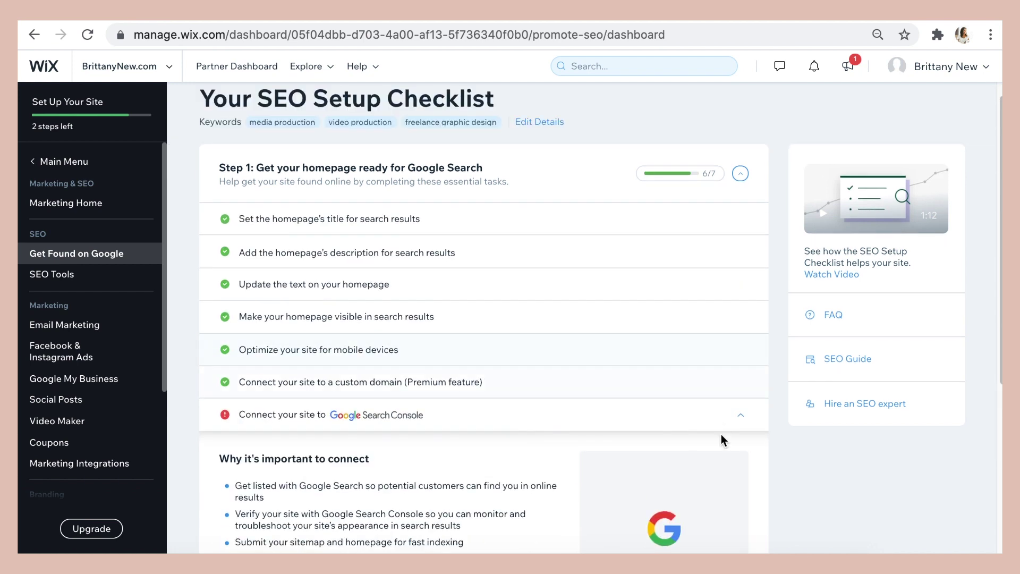
click(719, 415)
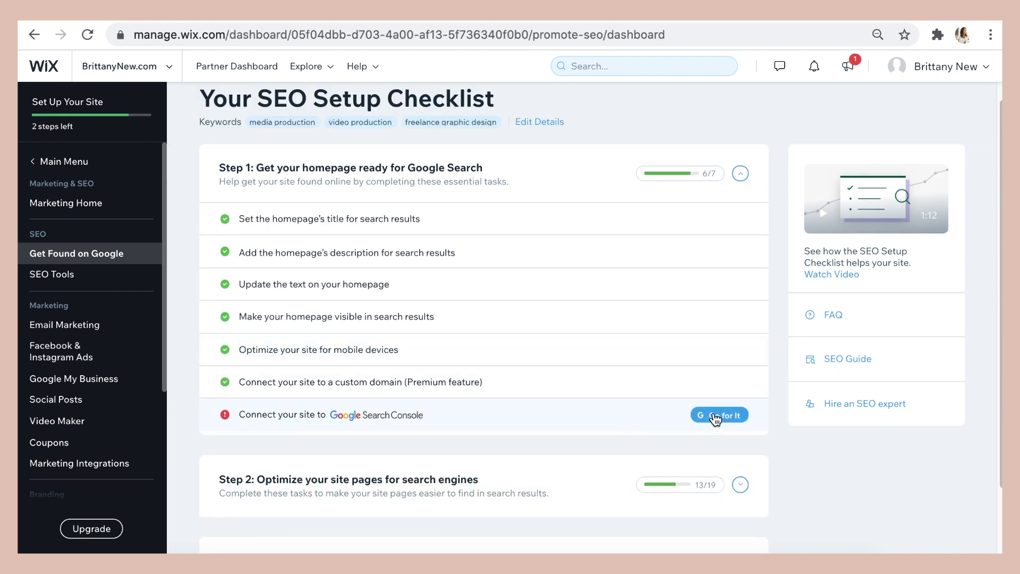
scroll(406, 436, down, 3)
click(283, 468)
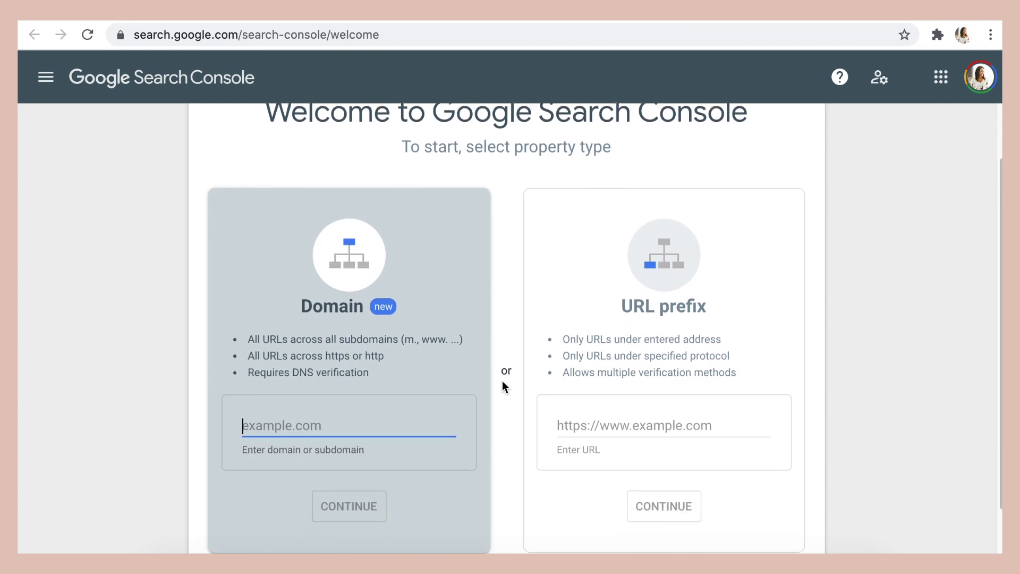
Add the site's domain as a Search Console Domain property and copy its TXT verification record
text(www.brittanyne)
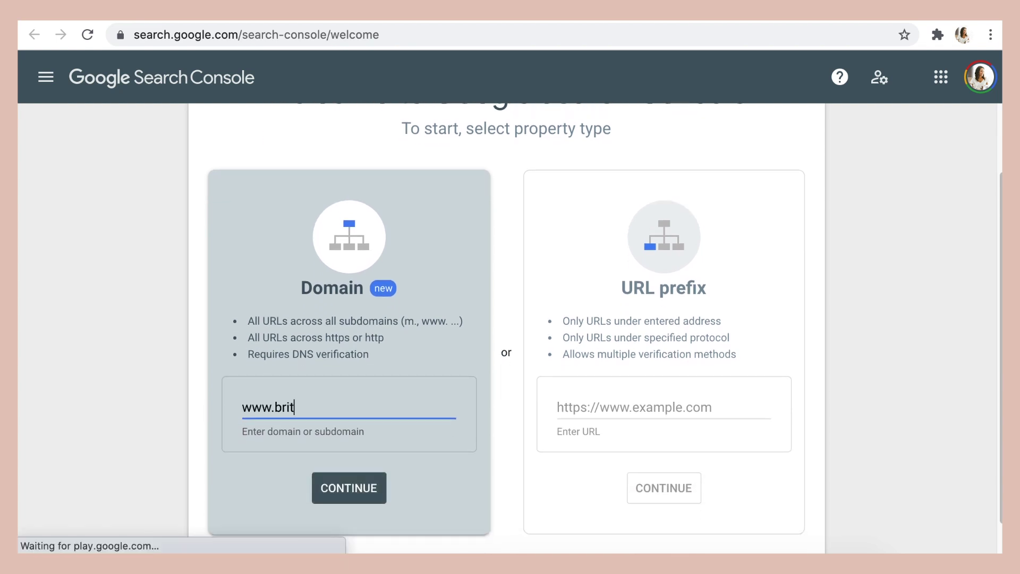
text(w.com)
click(319, 488)
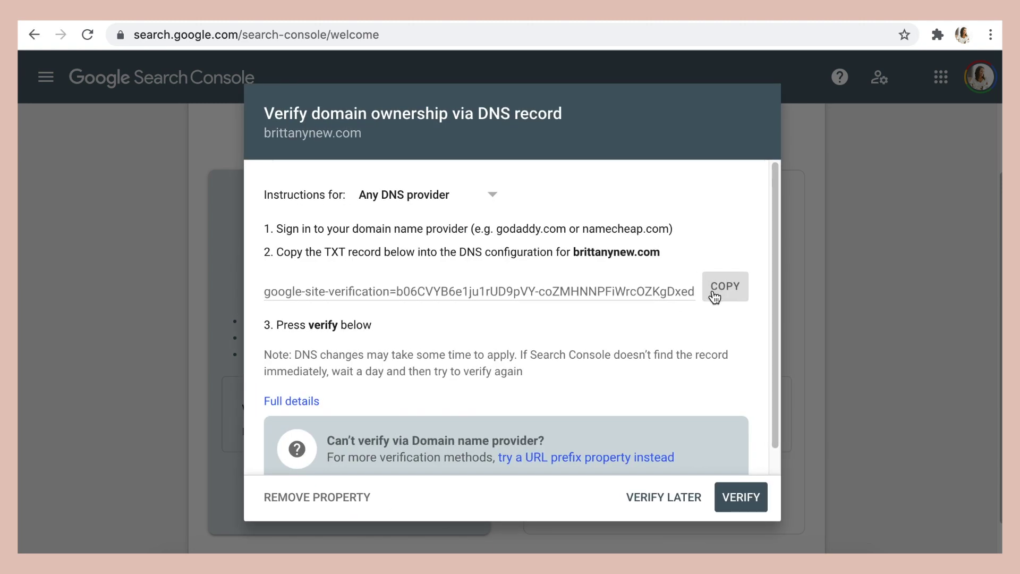
click(714, 290)
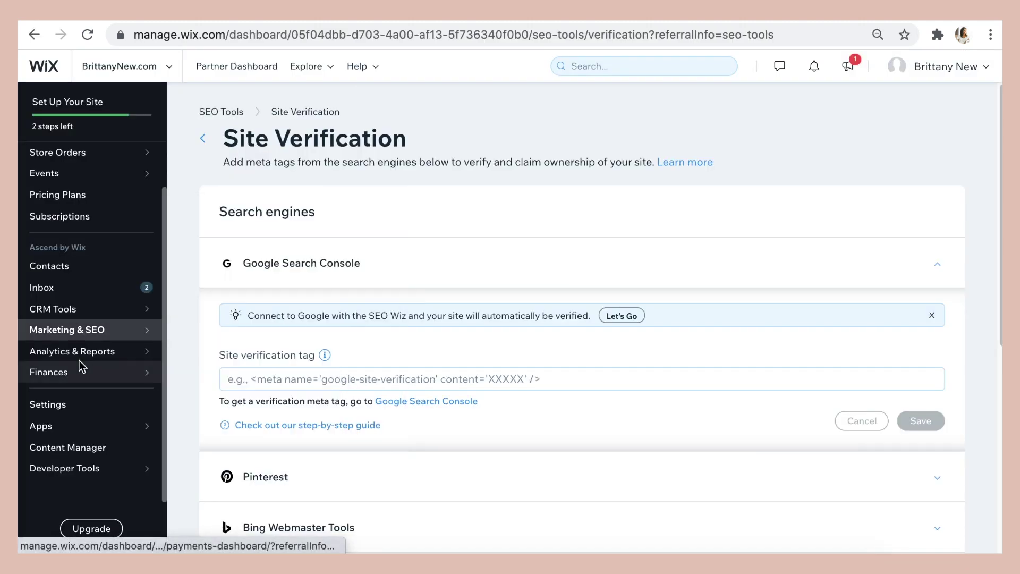
click(80, 404)
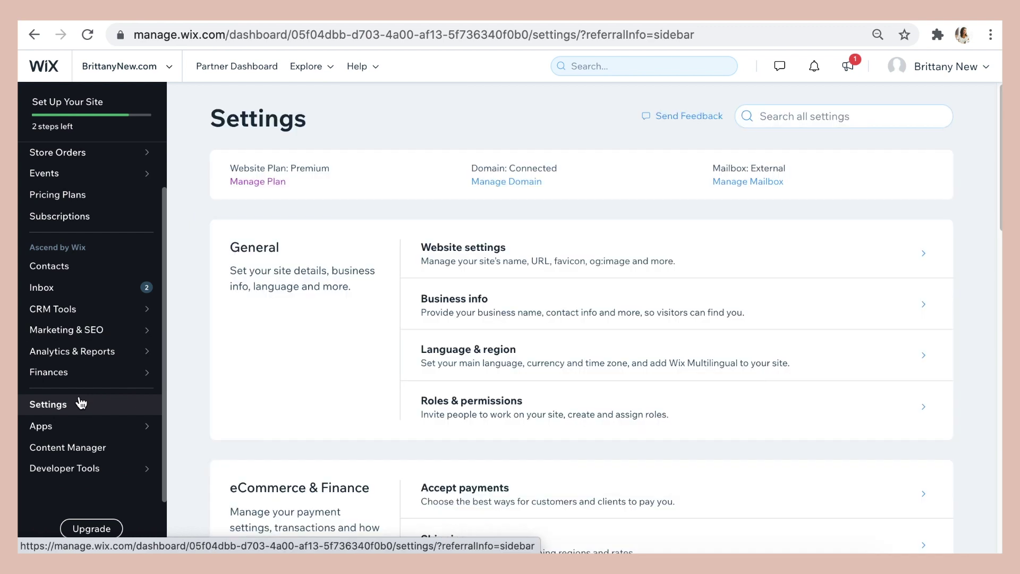
Search the dashboard for DNS and open the primary domain's Manage DNS Records page
scroll(466, 396, down, 3)
scroll(466, 393, down, 5)
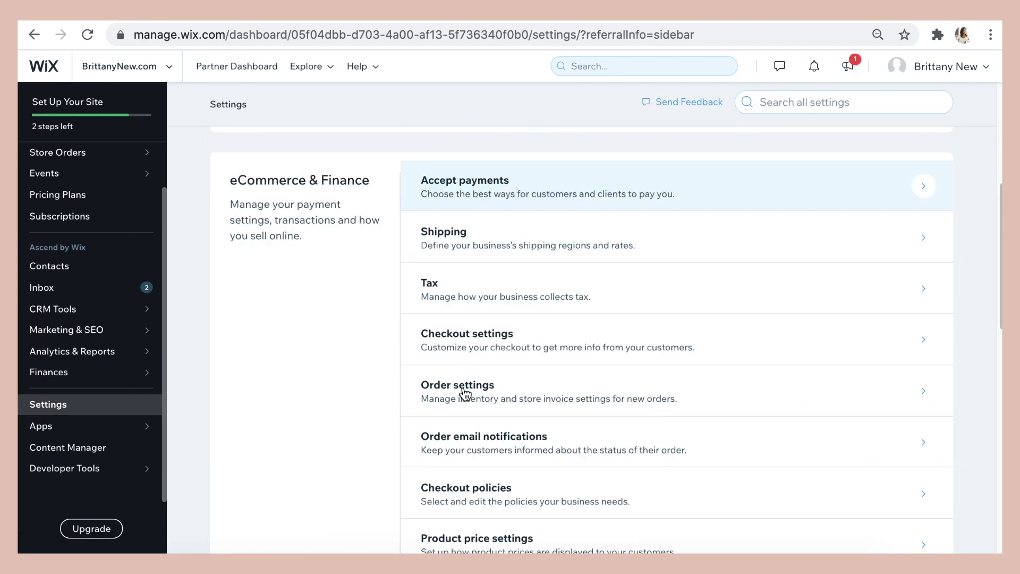
click(653, 58)
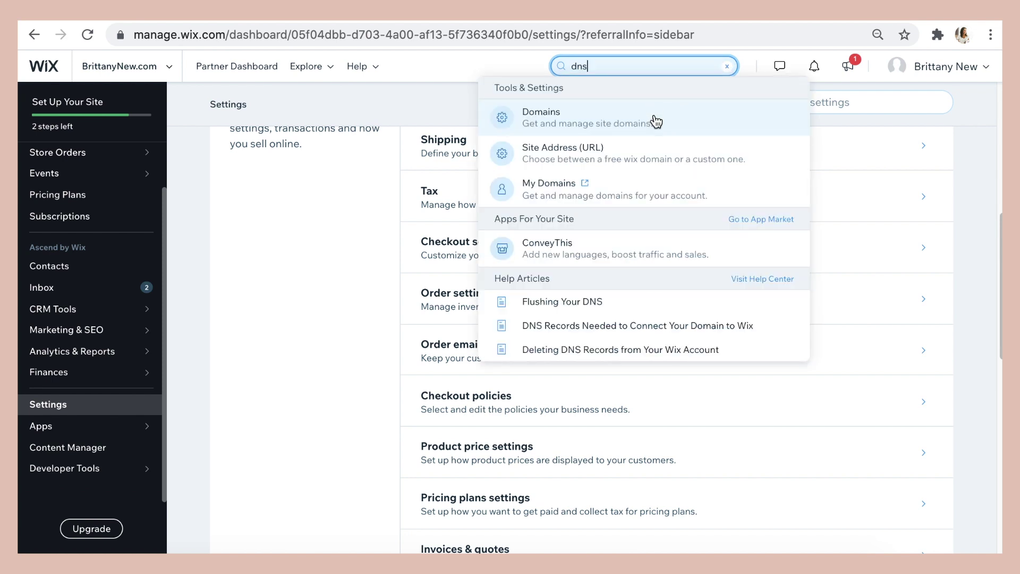
click(655, 118)
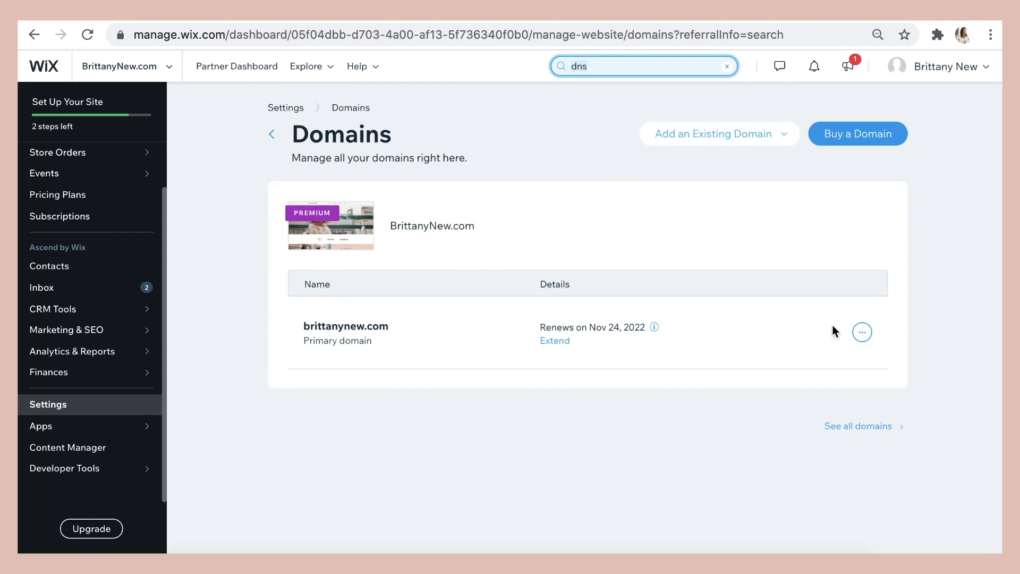
click(861, 332)
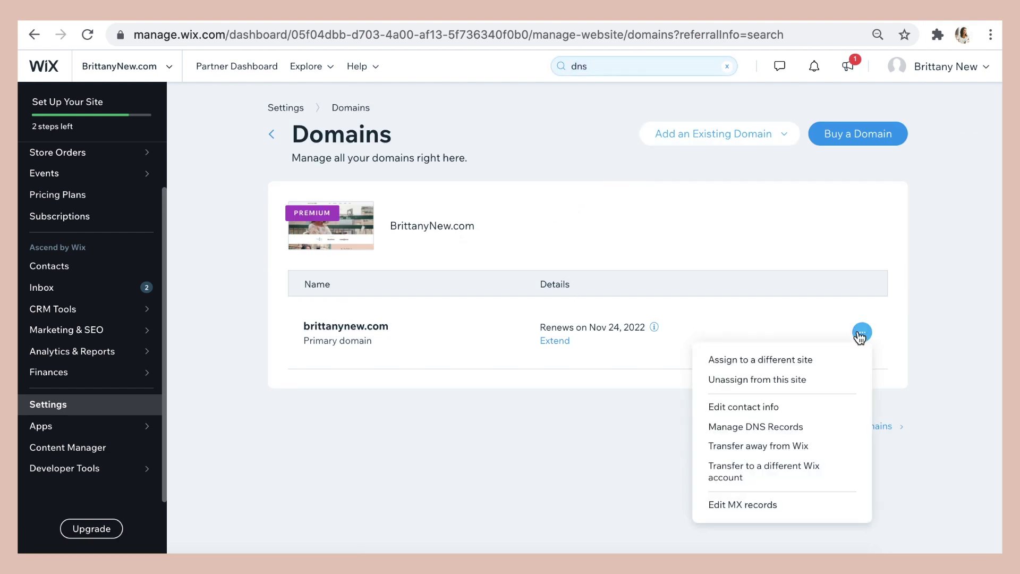
click(757, 425)
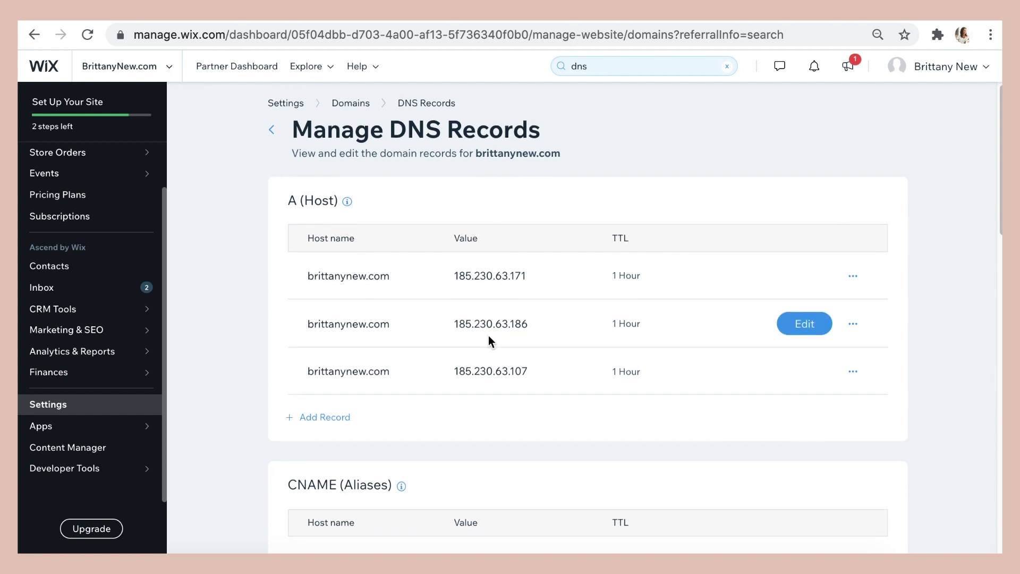
scroll(489, 336, down, 2)
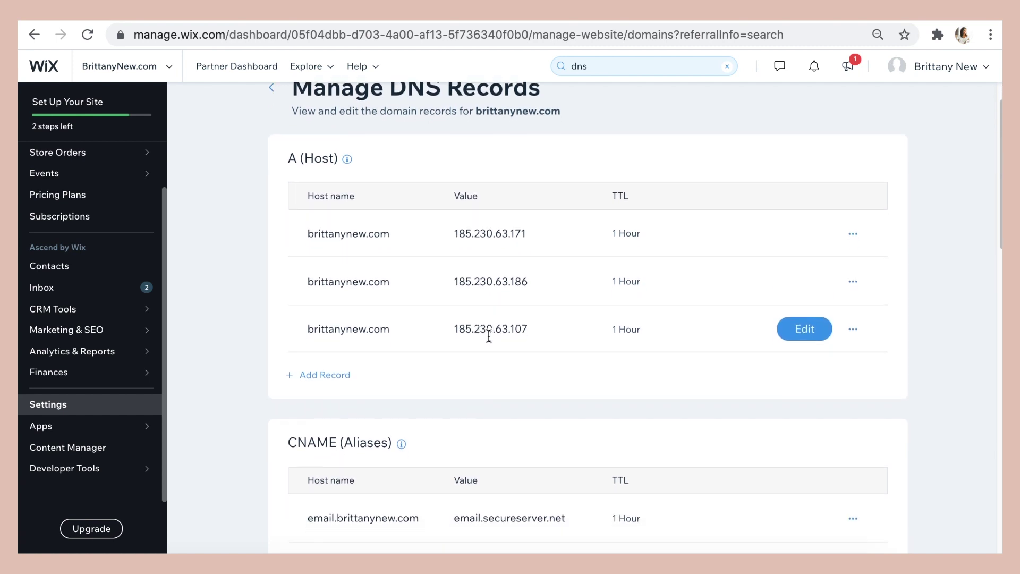
scroll(489, 335, down, 8)
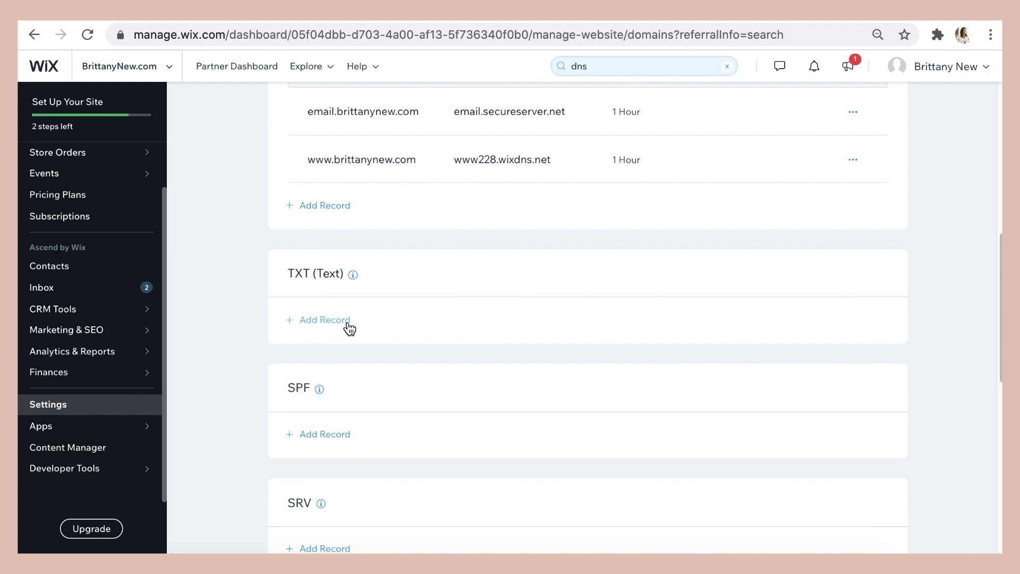
Add a TXT record whose value is the pasted Google verification string, and save it
click(348, 320)
click(346, 348)
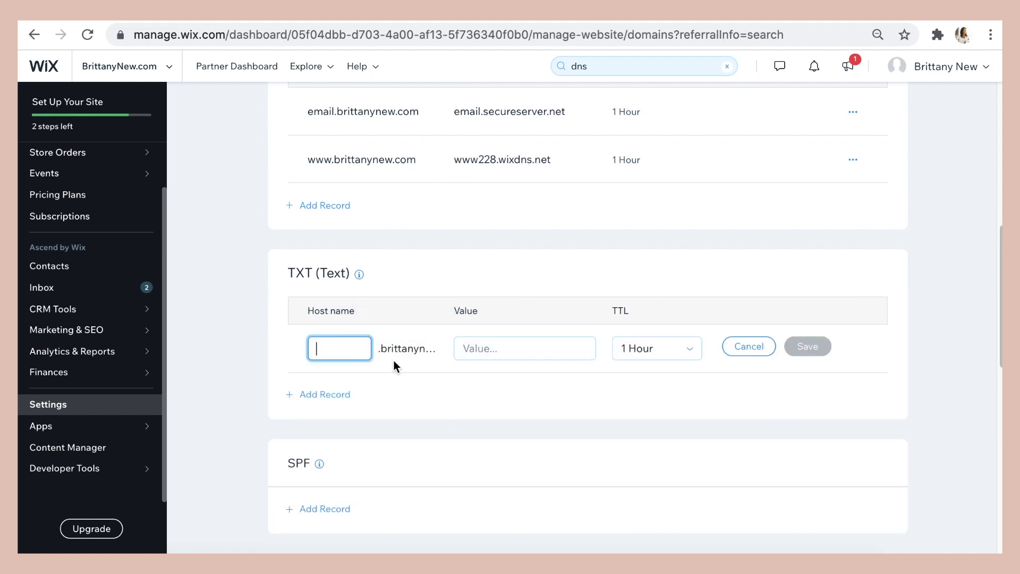
click(489, 346)
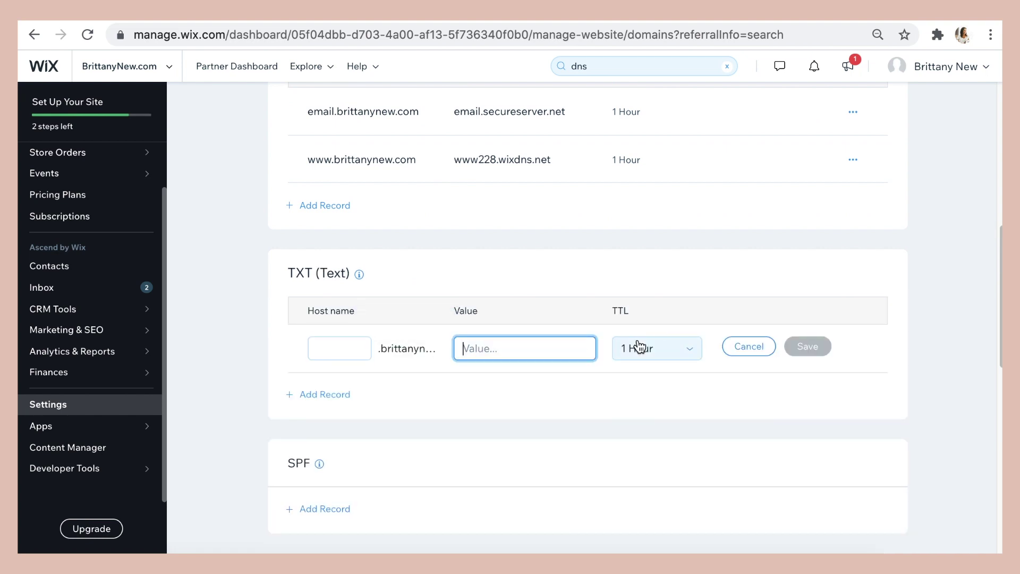
key(ctrl+v)
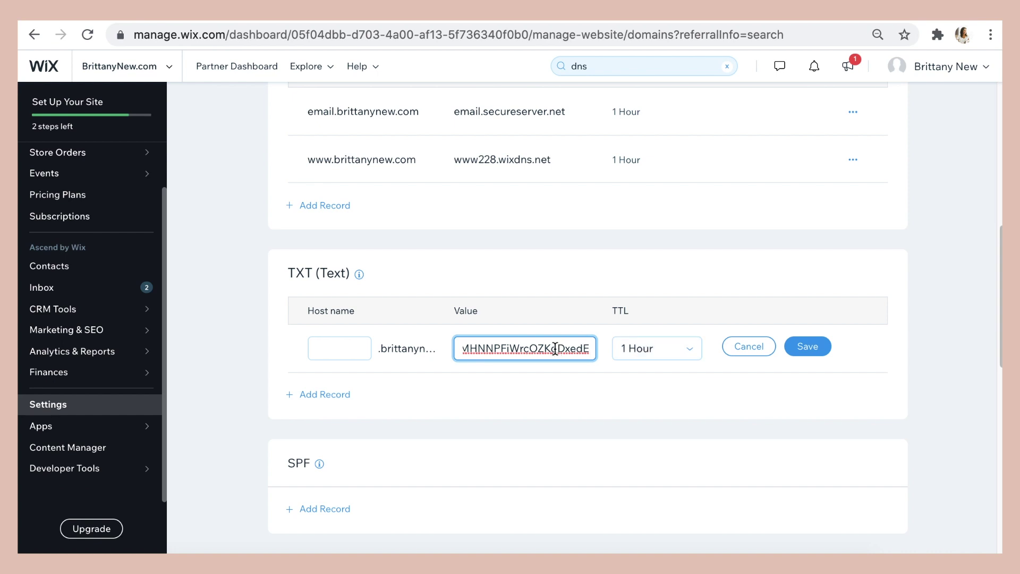
scroll(691, 330, down, 1)
click(798, 311)
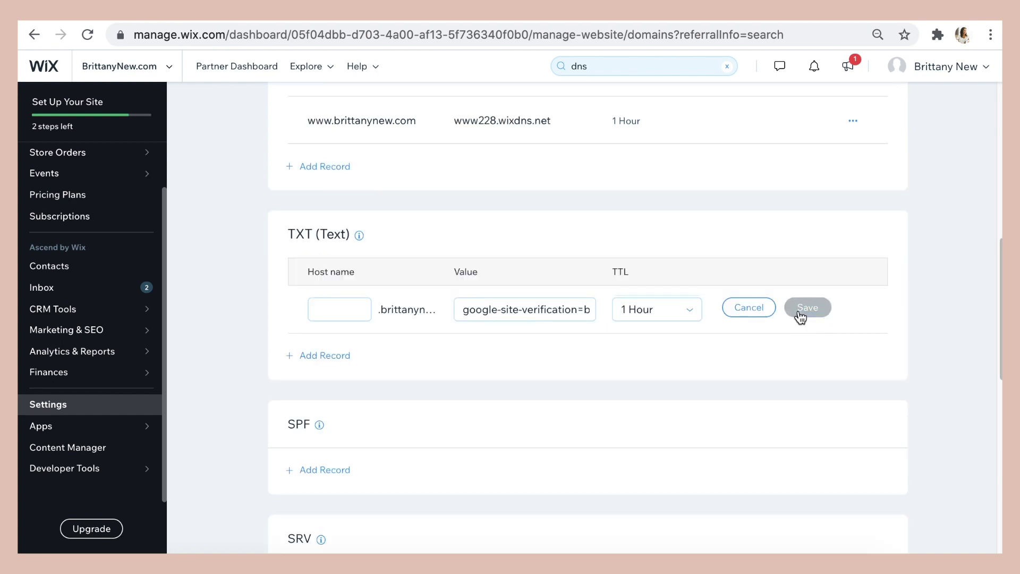
scroll(84, 413, up, 1)
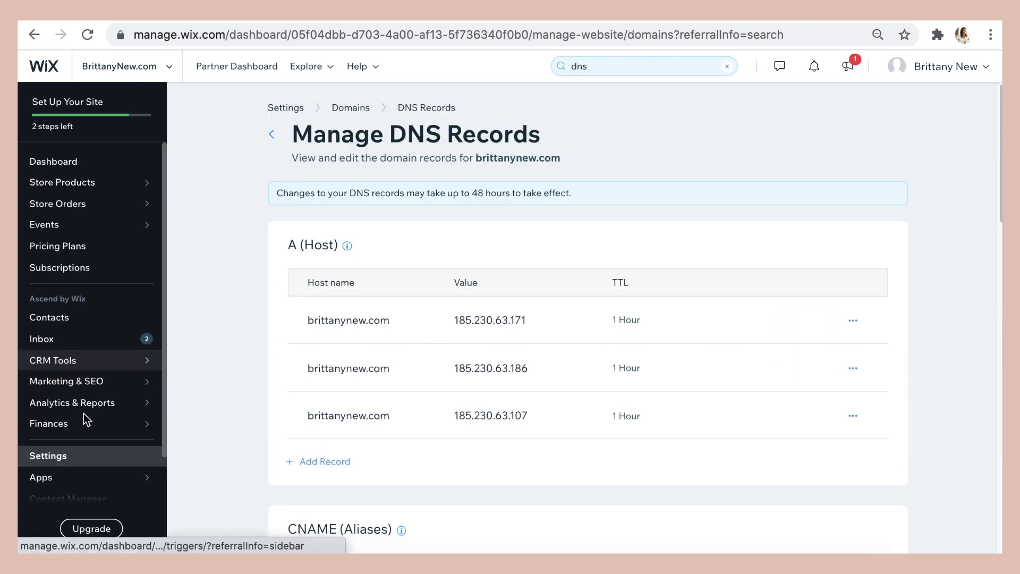
From Marketing & SEO > Get Found on Google, connect the site to Google Search Console
click(88, 384)
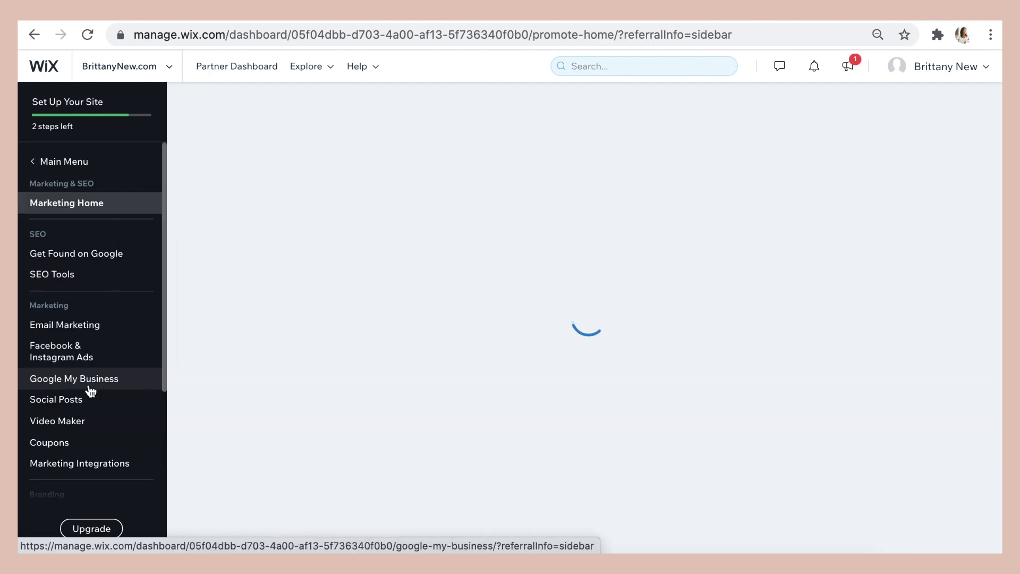
click(51, 273)
click(47, 256)
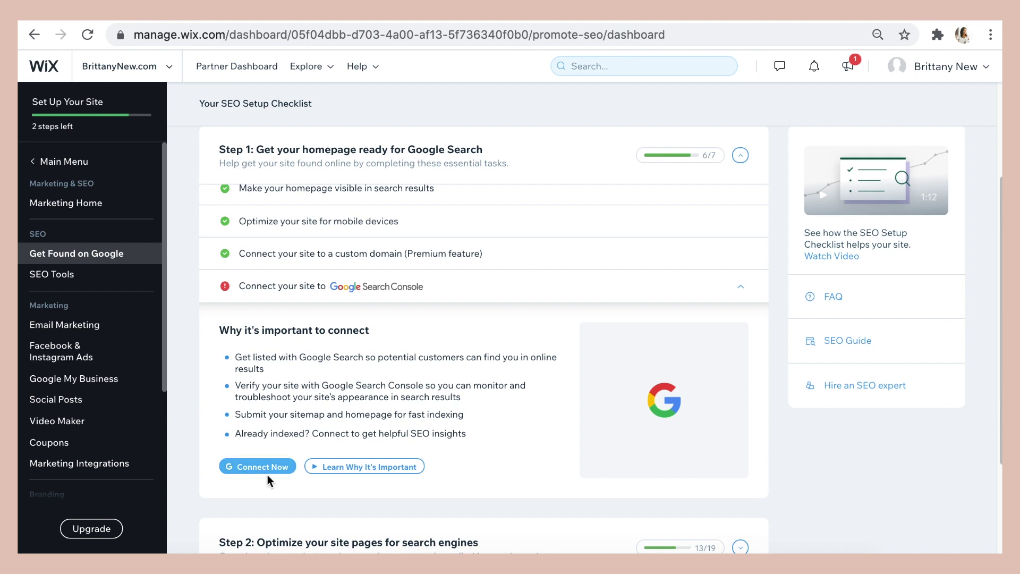
click(264, 471)
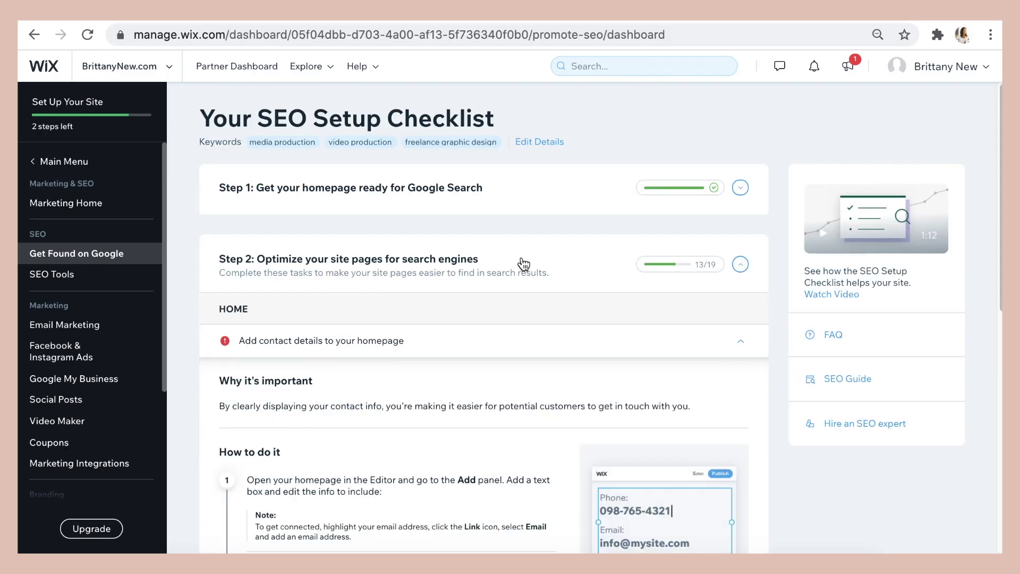
click(368, 188)
Expand the page optimisation and keep-building SEO steps of the checklist to review them
click(740, 187)
click(751, 262)
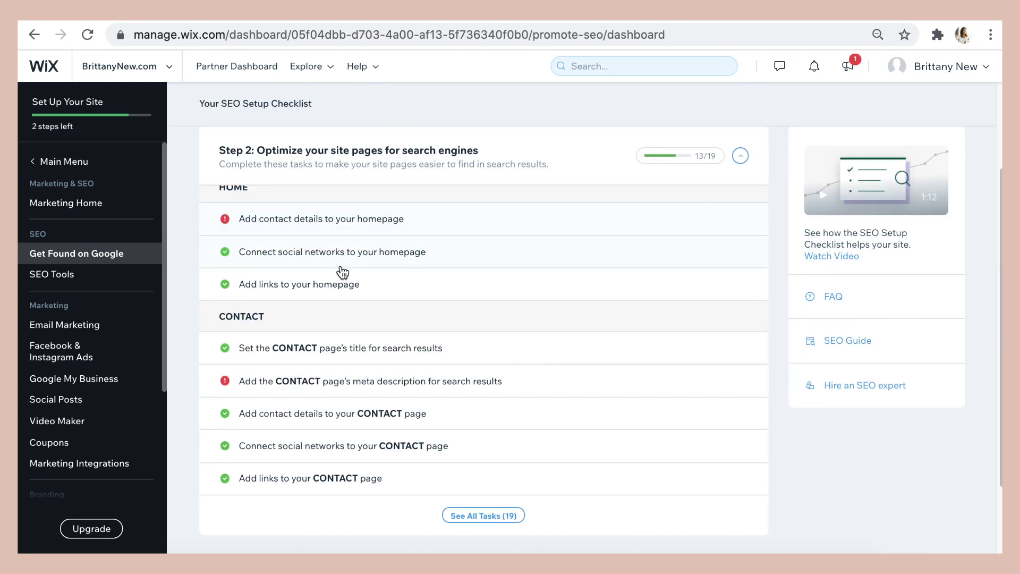
scroll(340, 372, down, 2)
click(551, 539)
click(750, 348)
drag(750, 347, 445, 410)
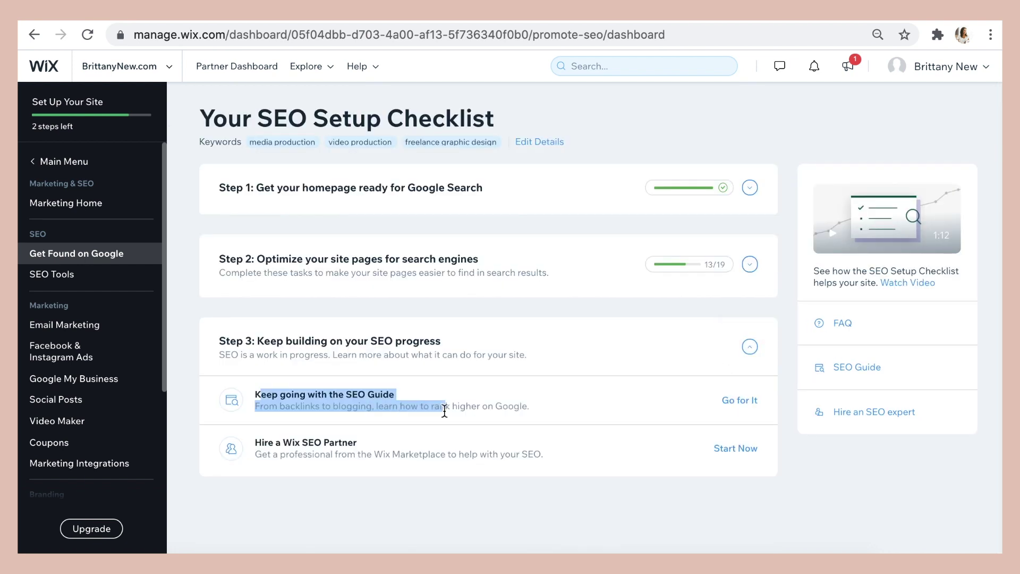
click(421, 453)
click(749, 265)
scroll(441, 383, down, 10)
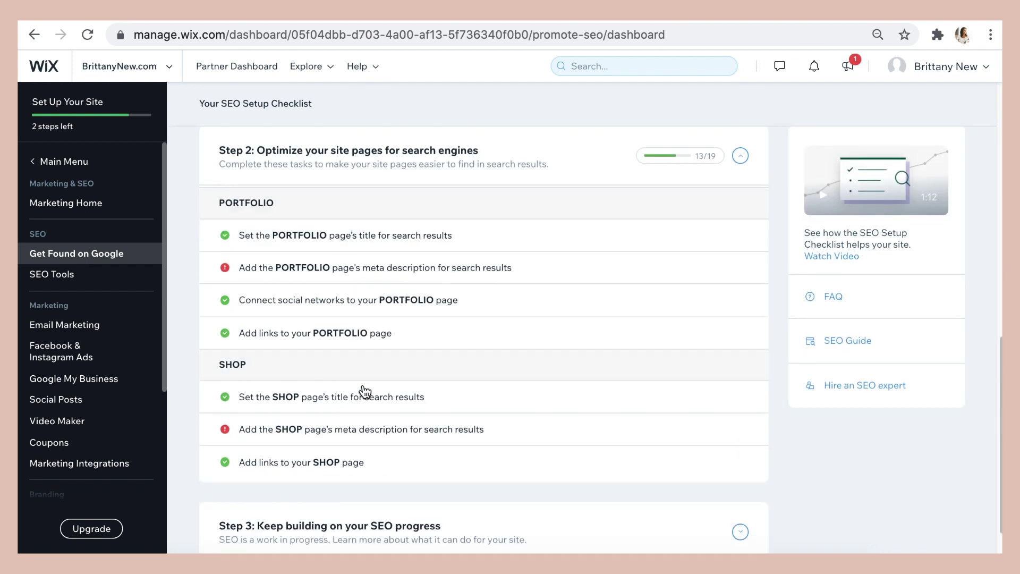
scroll(452, 383, up, 15)
Review the homepage contact details, social networks and CONTACT meta description tasks, then reopen Step 2
click(727, 340)
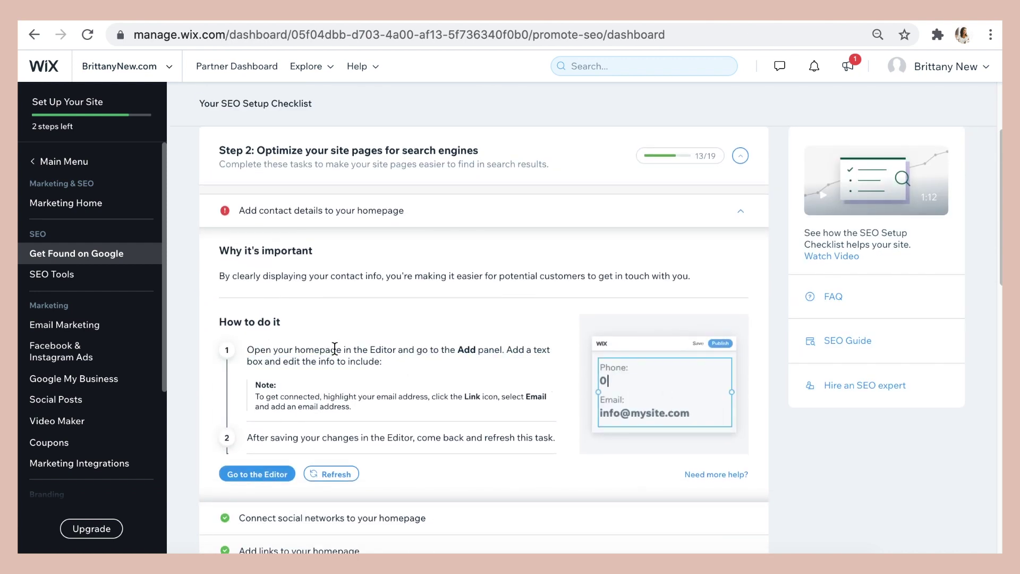
drag(303, 397, 309, 405)
triple_click(297, 443)
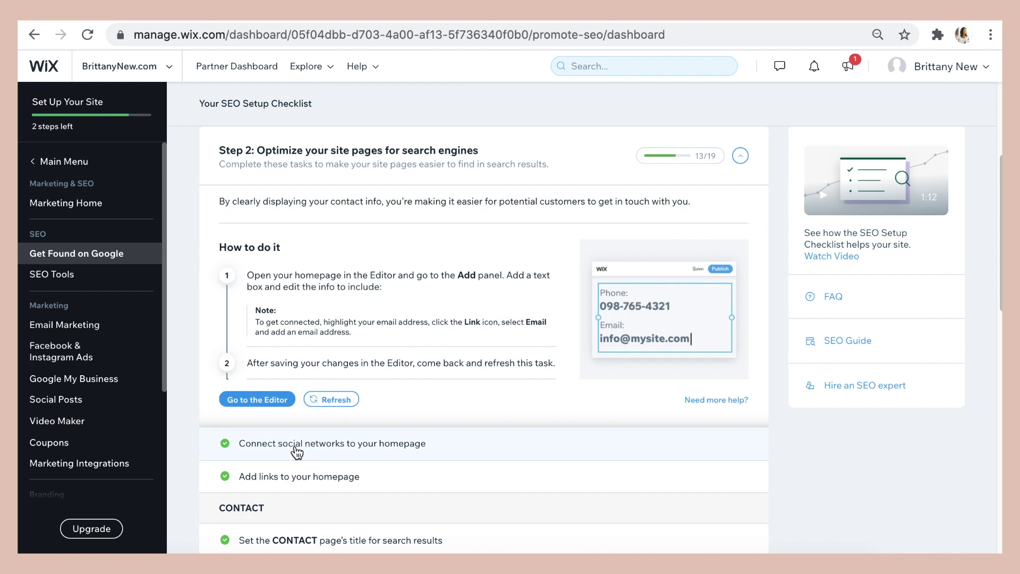
click(318, 439)
click(432, 204)
click(478, 335)
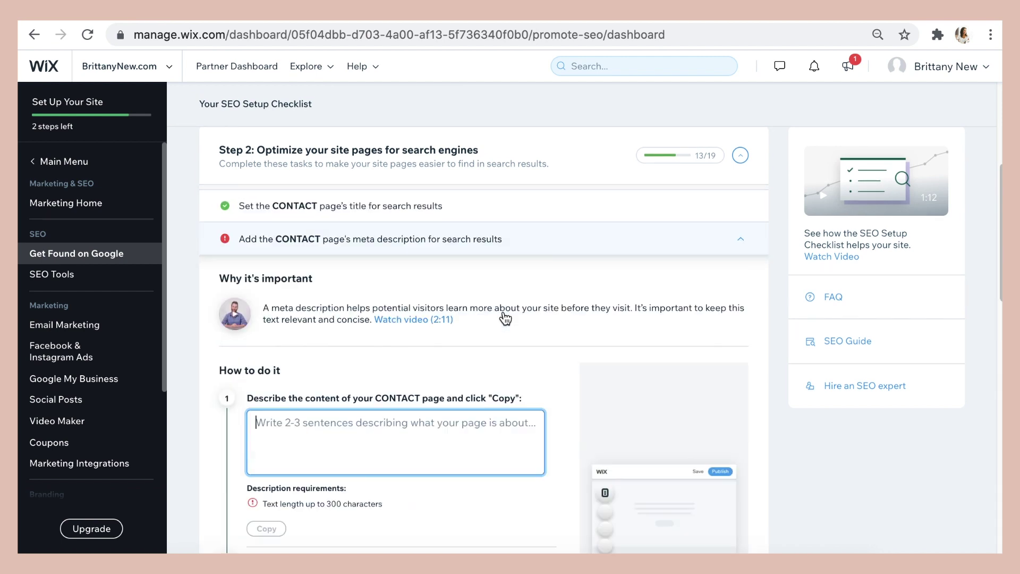
scroll(494, 382, down, 6)
scroll(638, 345, up, 5)
click(734, 313)
scroll(568, 293, down, 8)
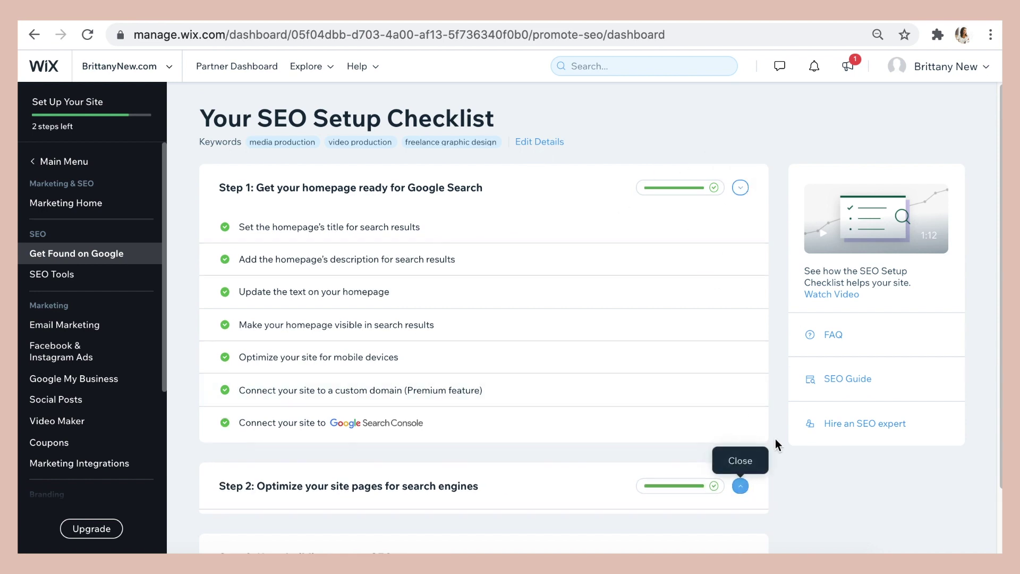
click(740, 486)
Browse the SEO Guide's category cards, including SEO Basics, Setting Up Your Site and Building Your Site
scroll(691, 372, up, 2)
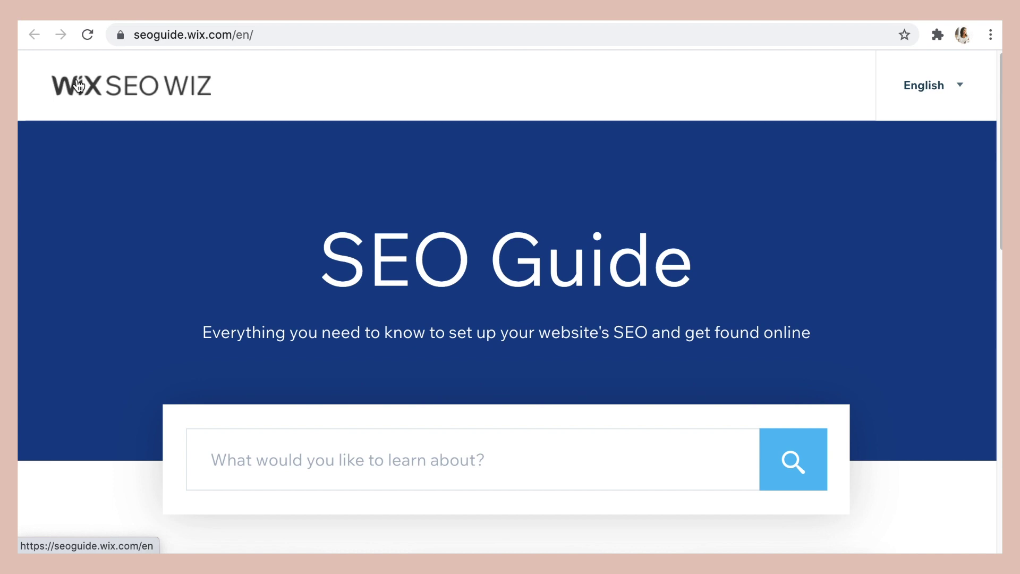
scroll(619, 325, down, 6)
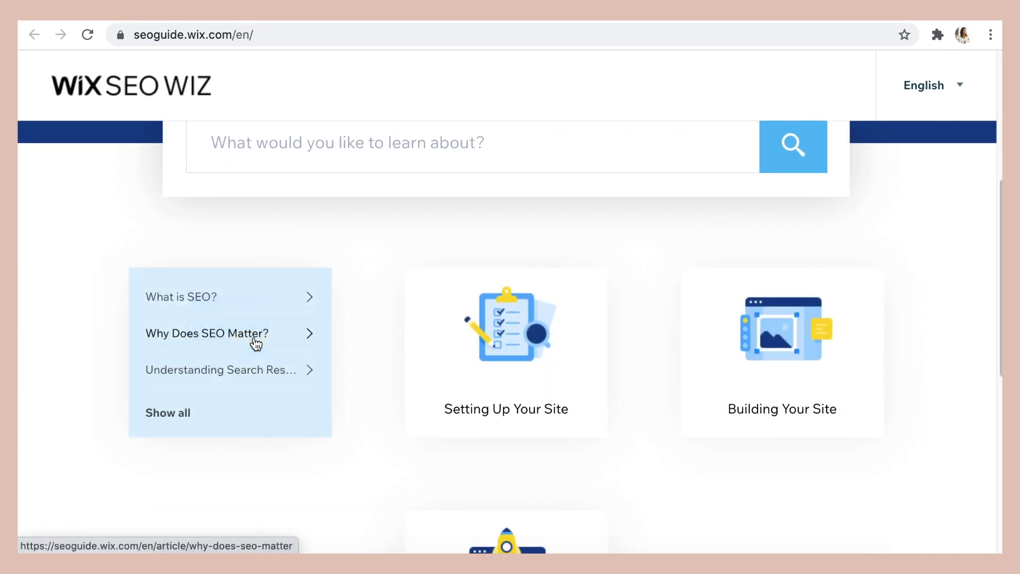
mouse_move(525, 377)
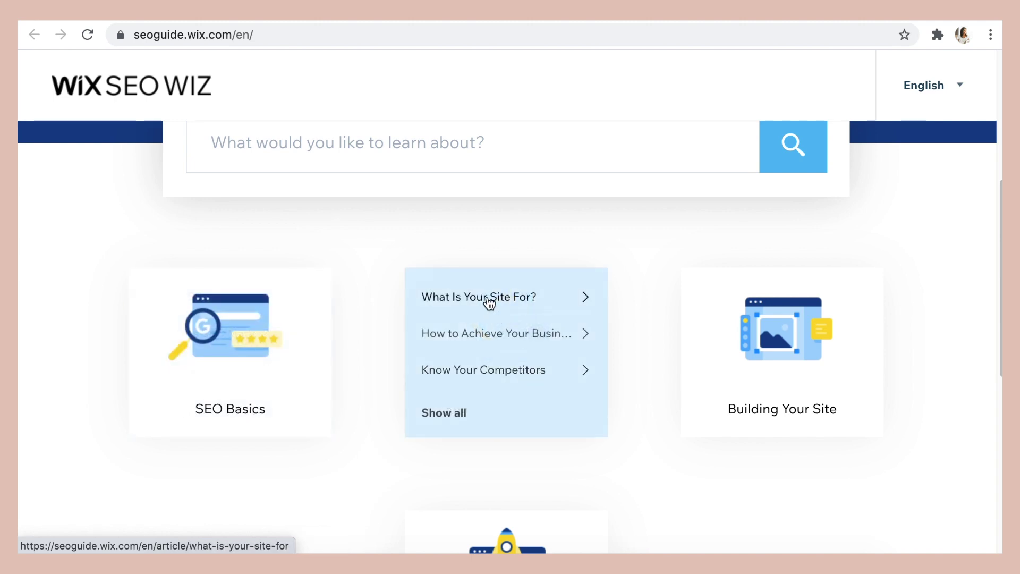
mouse_move(753, 354)
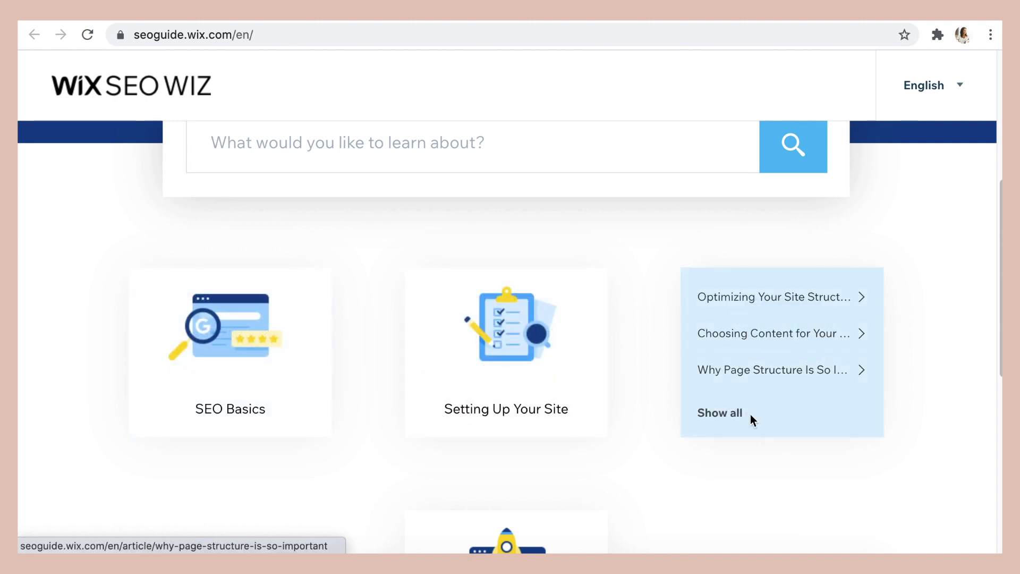
scroll(750, 413, down, 4)
Switch the HOME page settings to Advanced SEO and review the Robots Meta Tag options
mouse_move(502, 354)
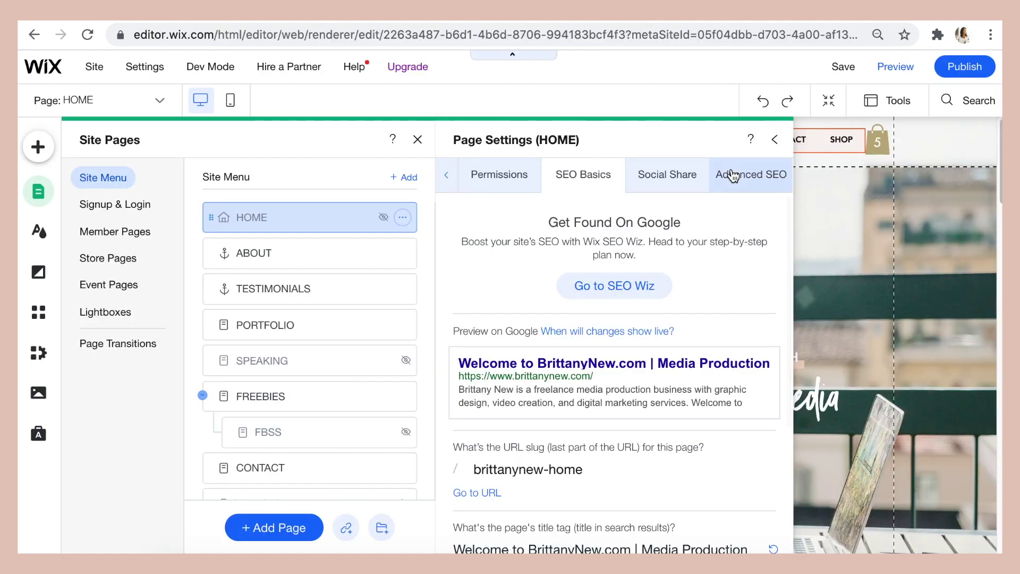
click(736, 174)
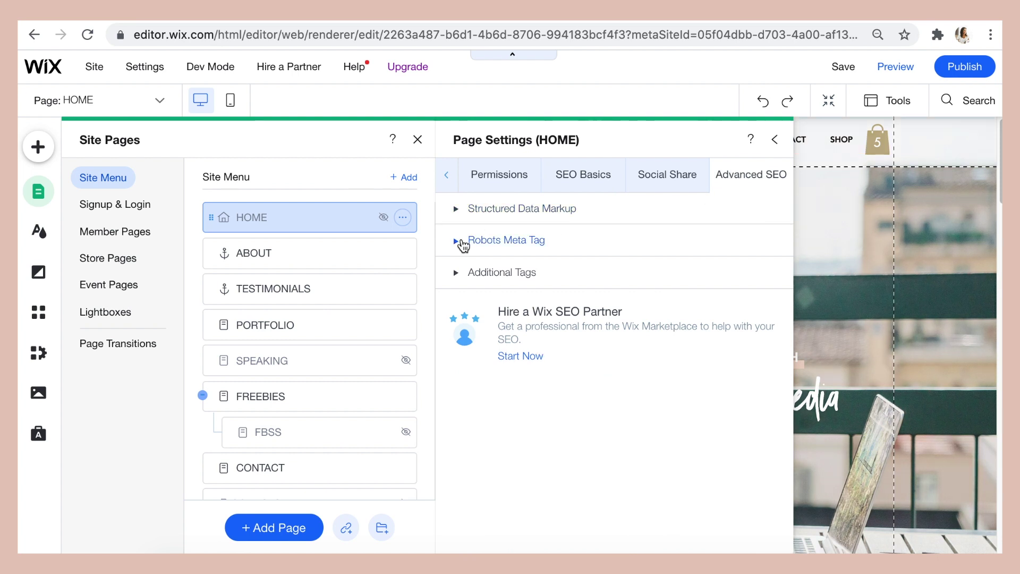
click(459, 243)
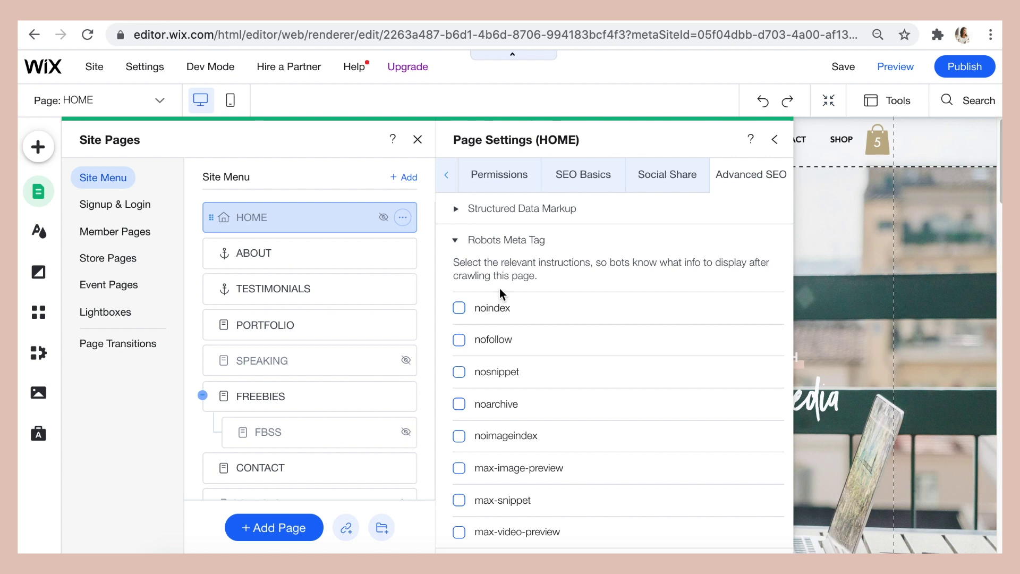
scroll(488, 403, down, 1)
scroll(488, 402, down, 3)
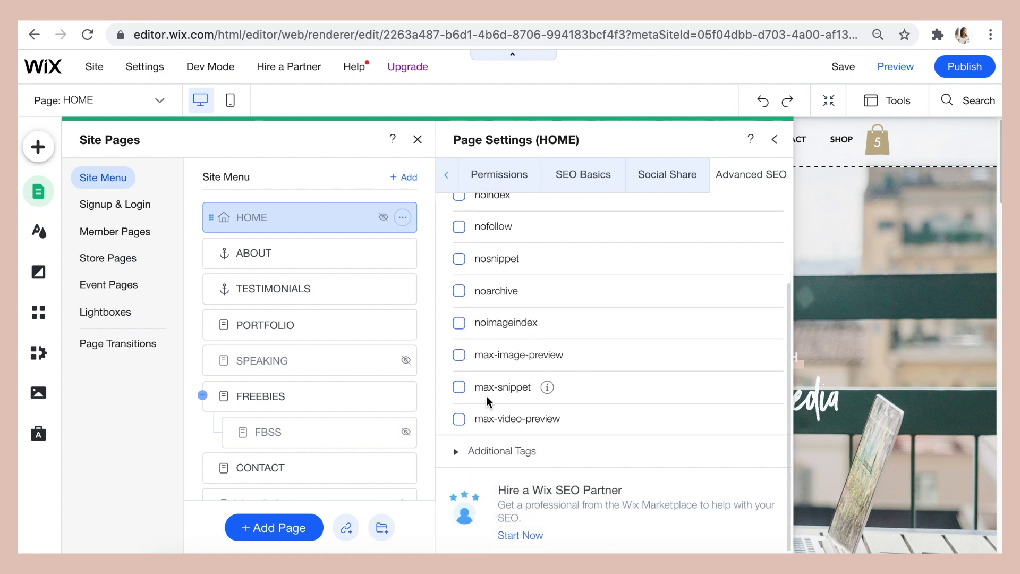
scroll(483, 359, up, 3)
click(457, 243)
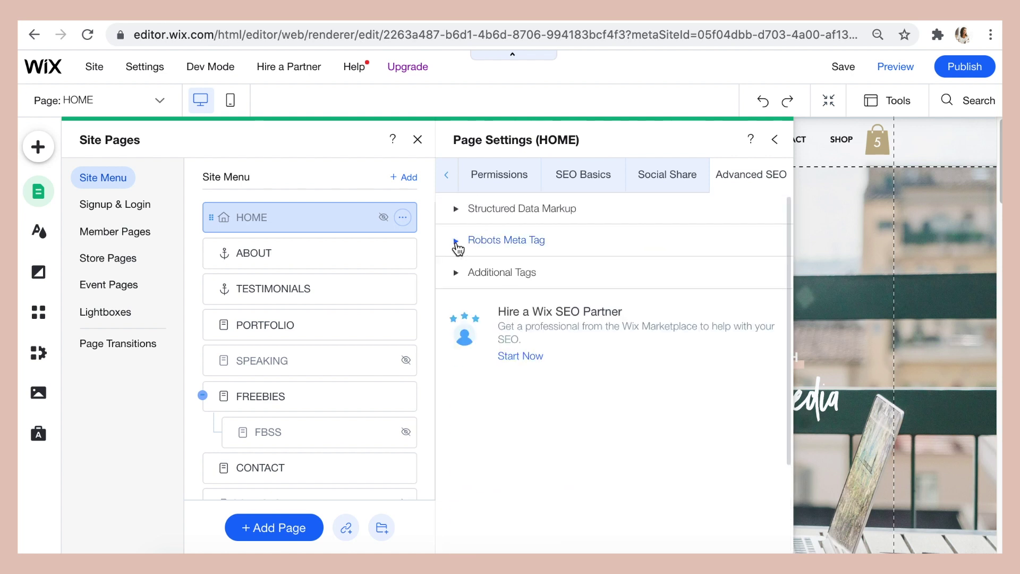
Expand Additional Tags to review the HOME page's canonical and og:url tags
click(455, 274)
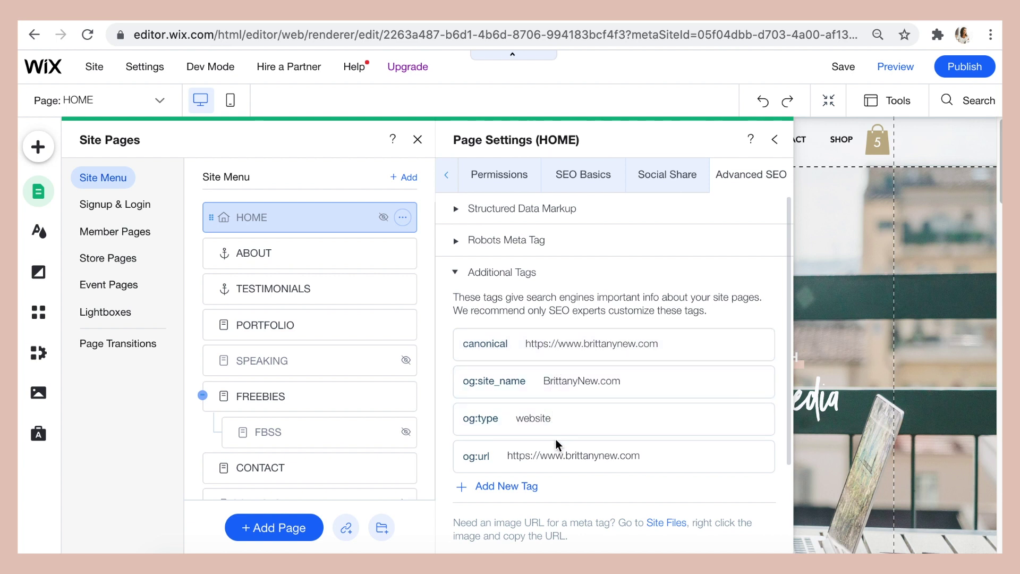
scroll(536, 463, down, 2)
scroll(541, 471, down, 1)
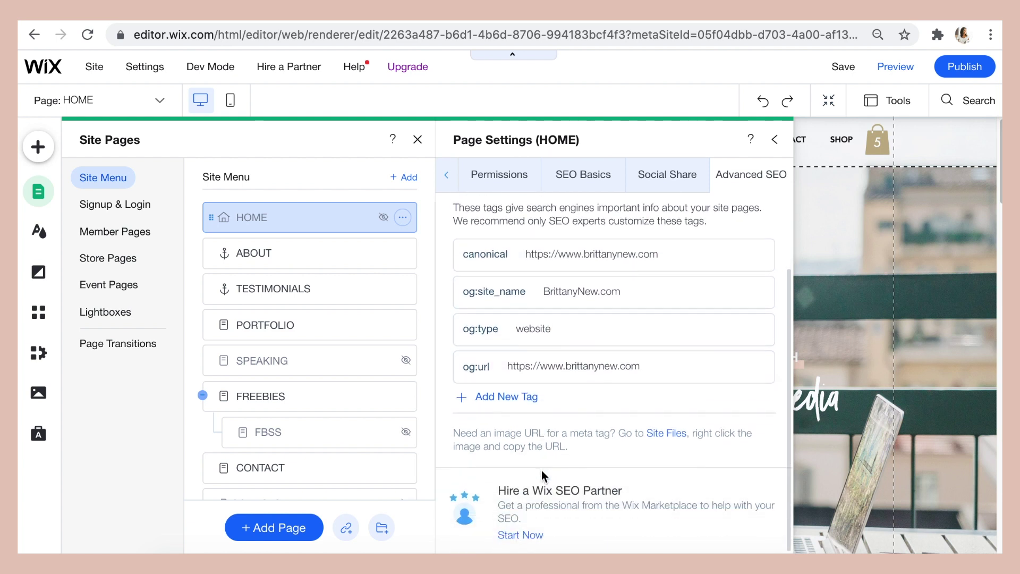
Expand Structured Data Markup and inspect the new-markup form's Name and JSON-LD fields, closing it unsaved
click(583, 174)
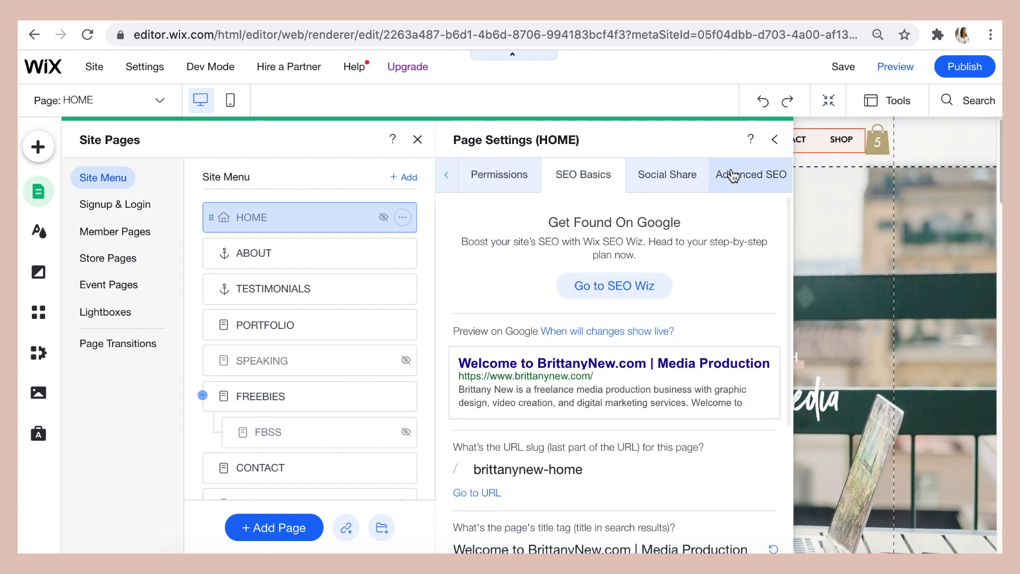
click(733, 174)
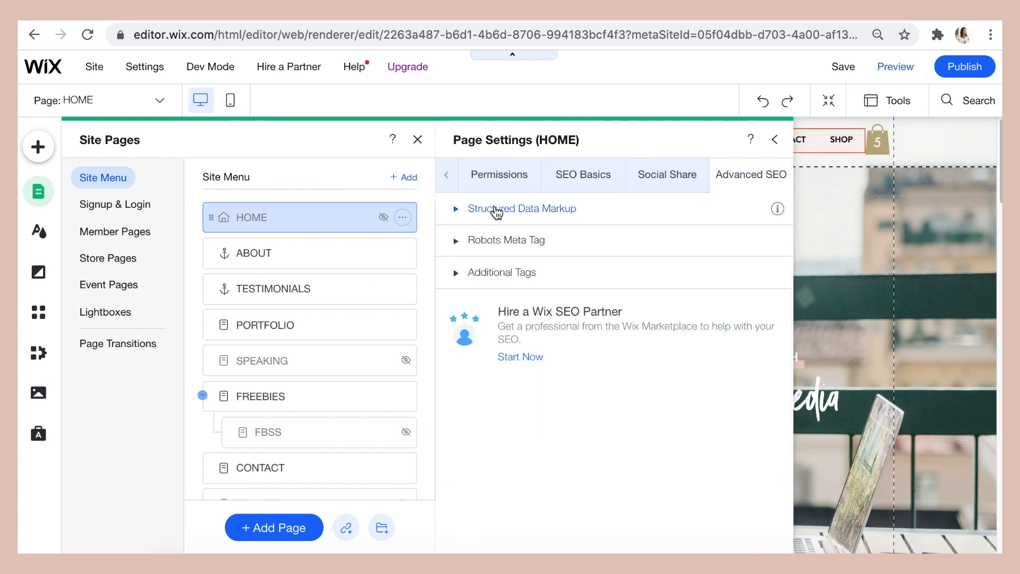
click(496, 213)
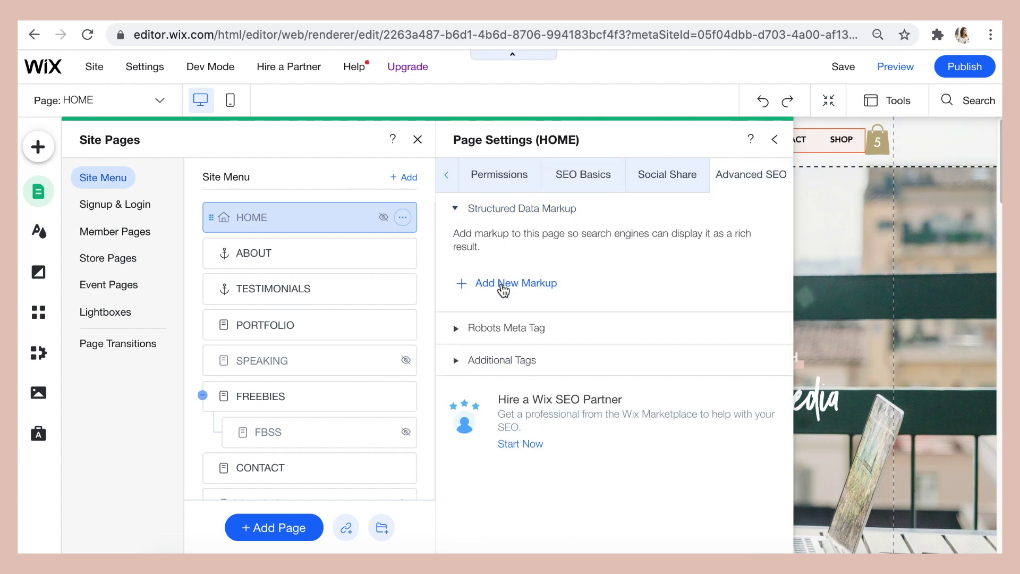
click(503, 290)
click(647, 233)
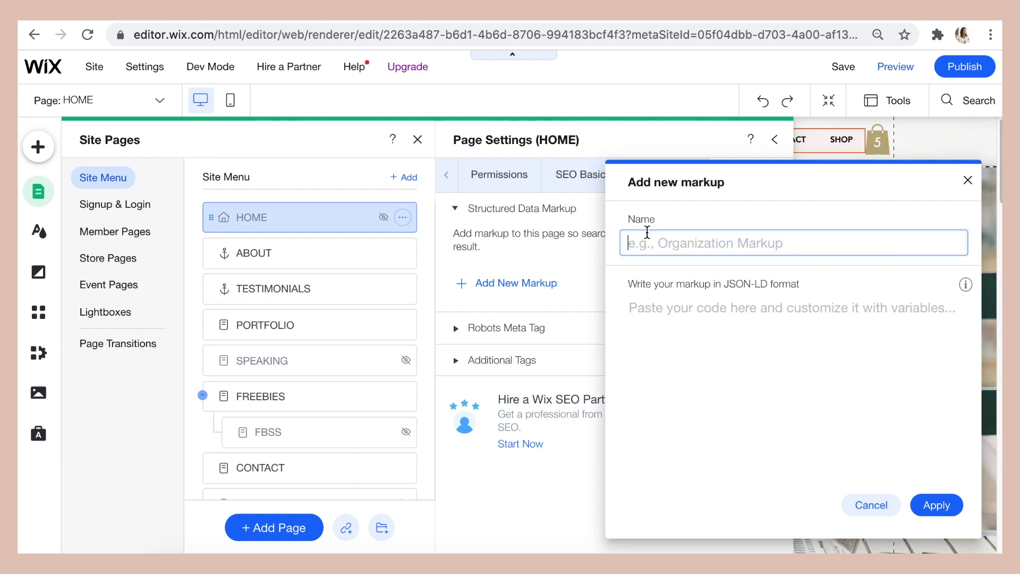
click(662, 302)
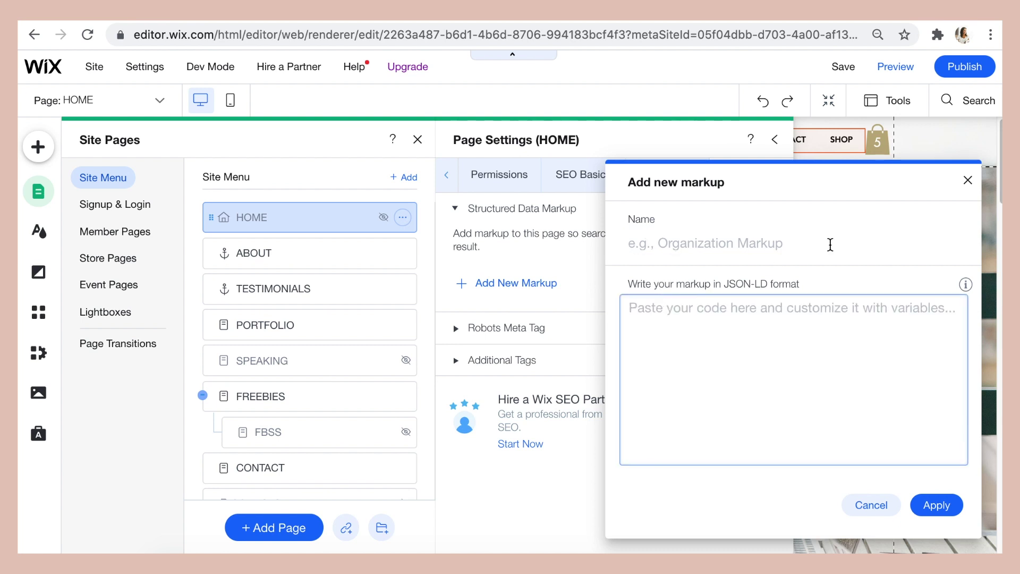
click(966, 182)
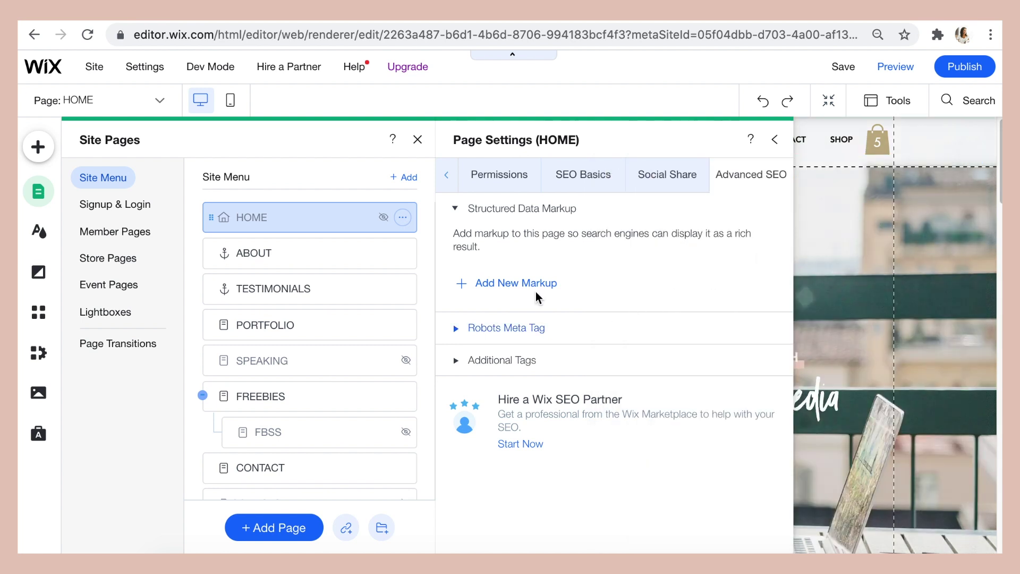
Collapse Structured Data Markup, then review the Sitemaps page and go back to SEO Tools
click(454, 212)
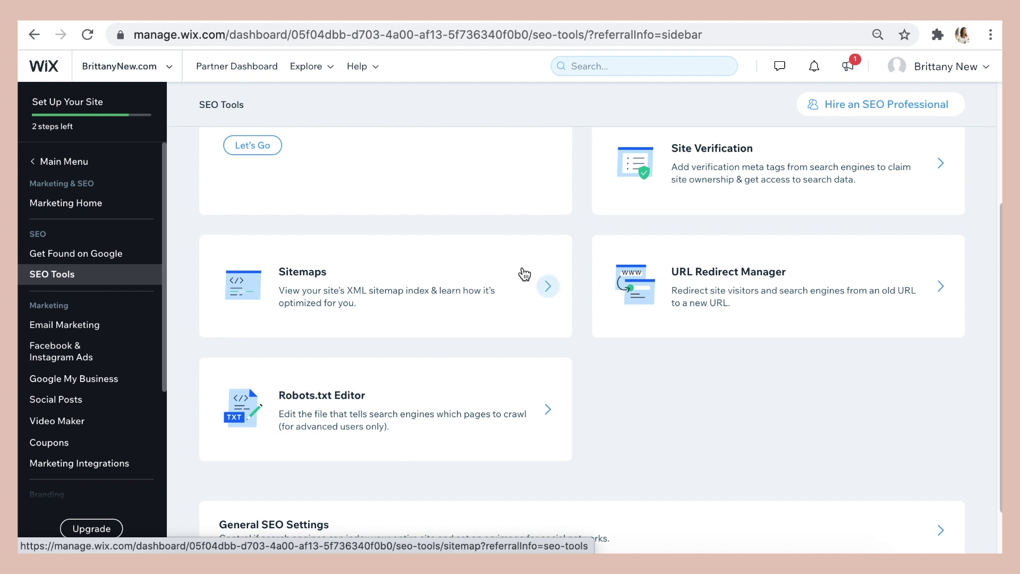
click(540, 290)
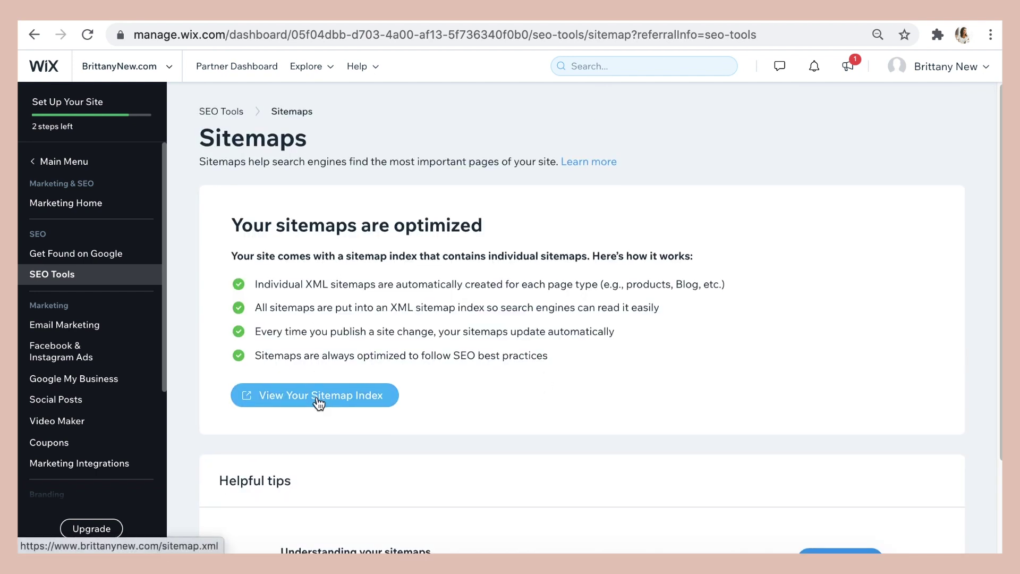
scroll(318, 402, down, 2)
scroll(318, 402, down, 1)
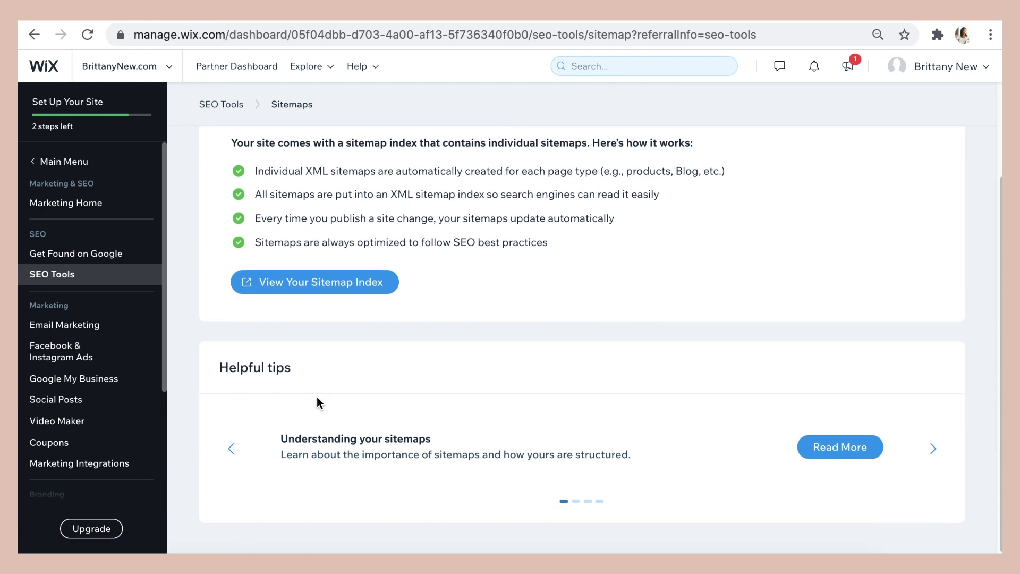
key(alt+Left)
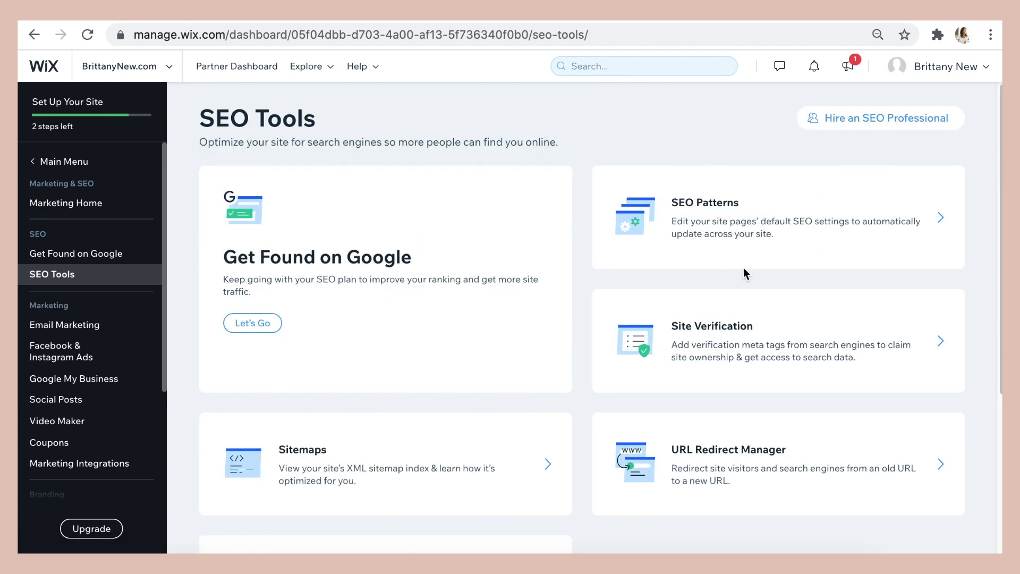
Review the SEO Patterns page, then return to the SEO Tools overview via the breadcrumb
click(943, 220)
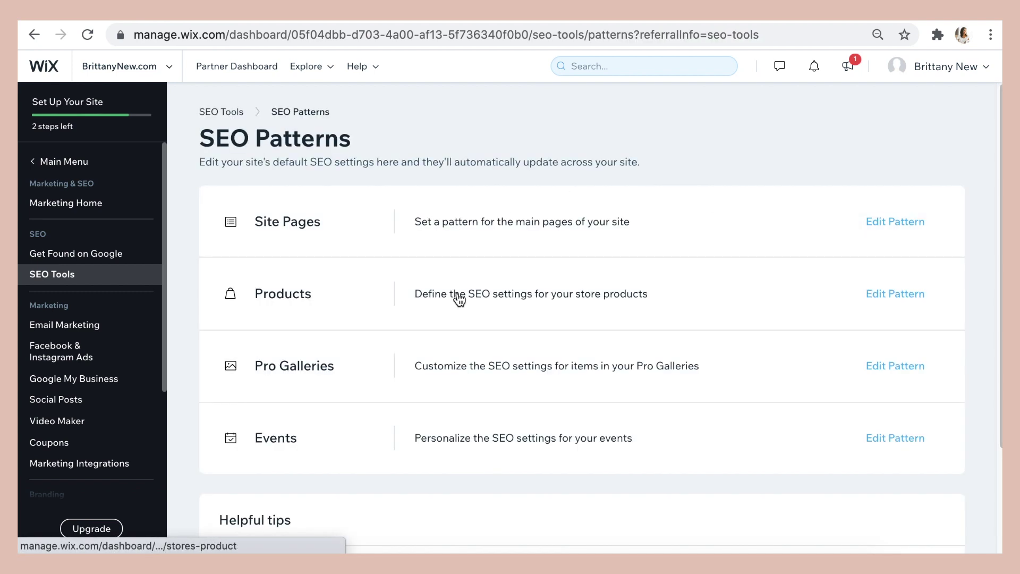
scroll(460, 300, down, 1)
scroll(460, 300, down, 1)
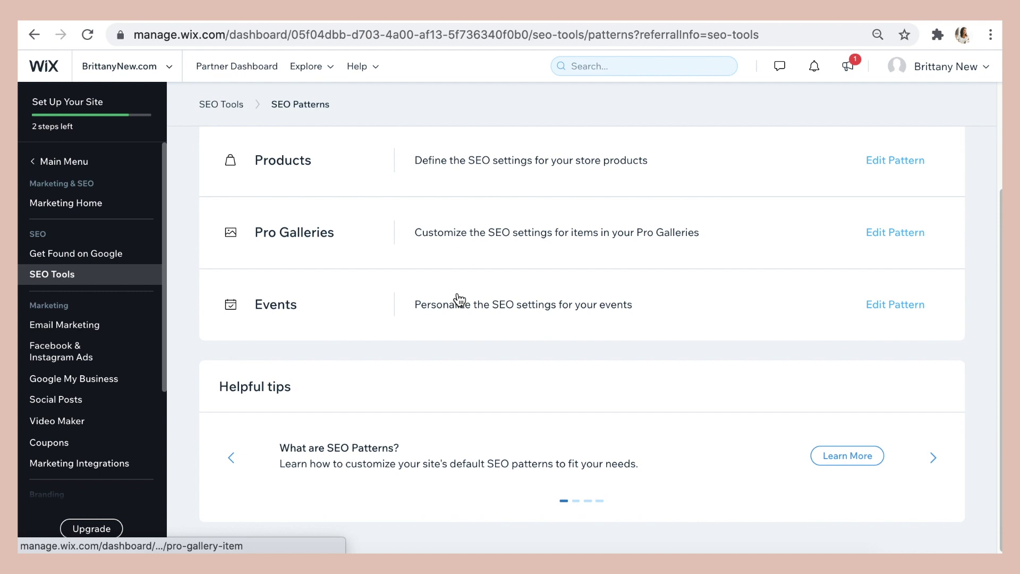
scroll(460, 300, up, 2)
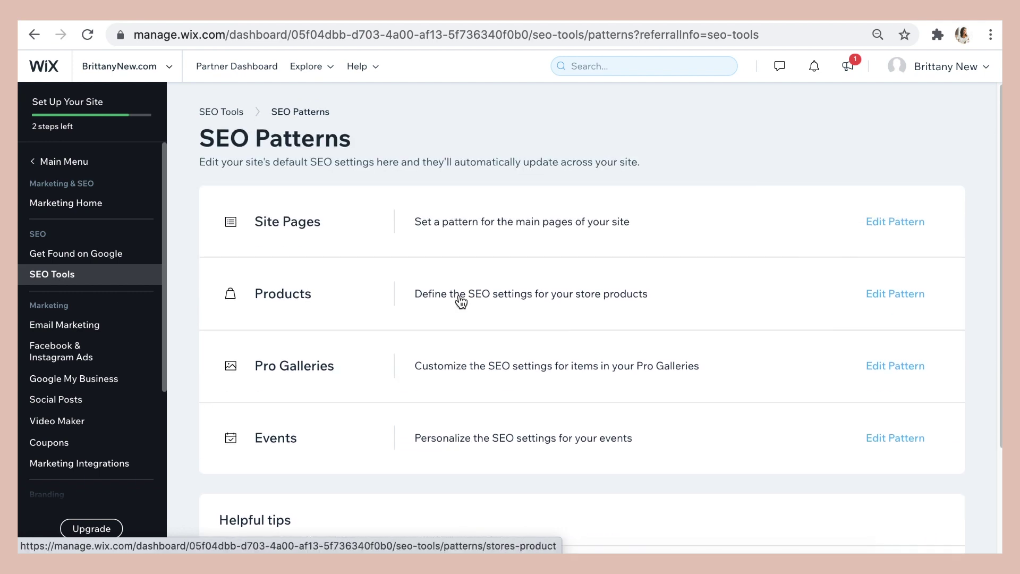
click(208, 117)
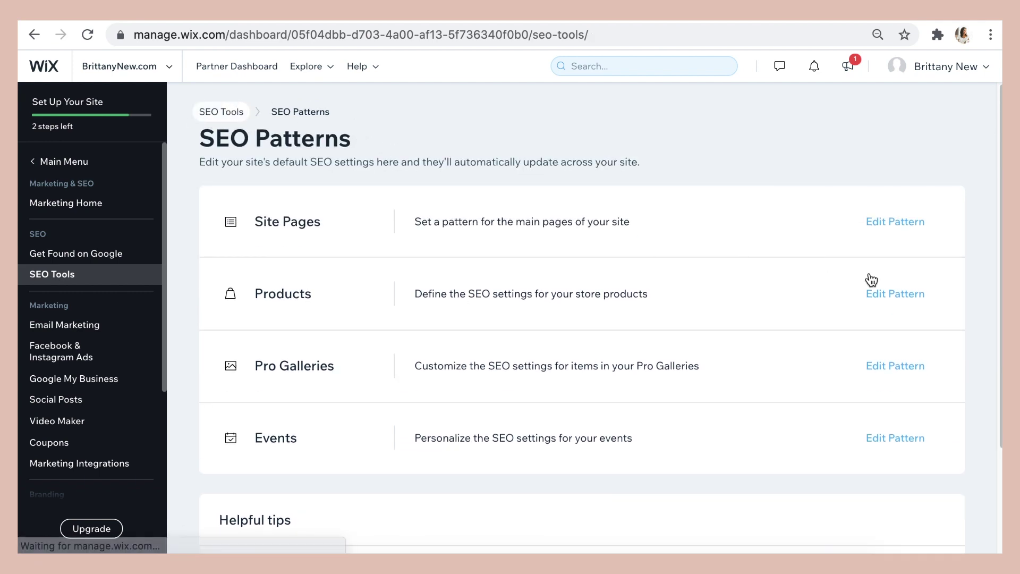